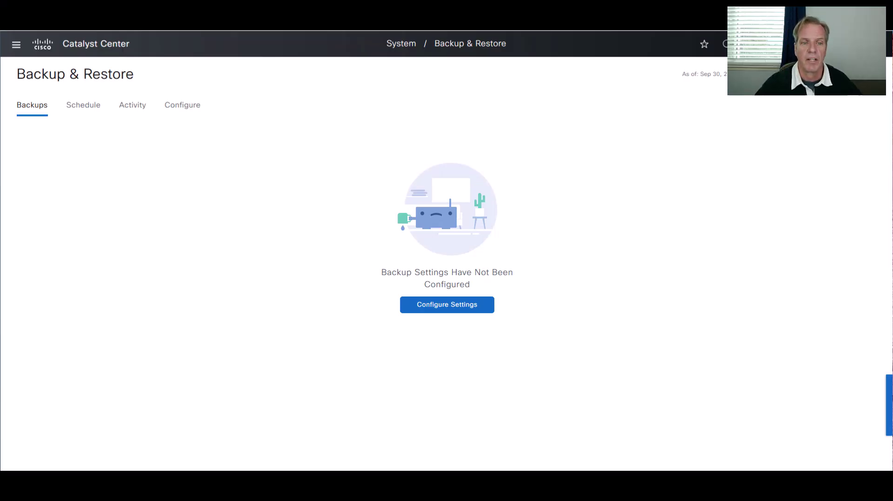
Bring up the Administrator Guide's Backup and Restore chapter and scroll down through its restore rules
click(16, 45)
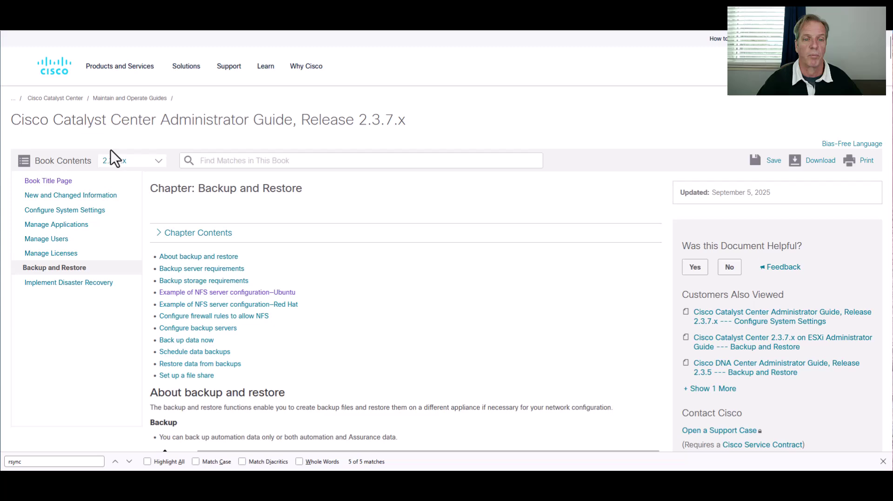
scroll(373, 419, down, 5)
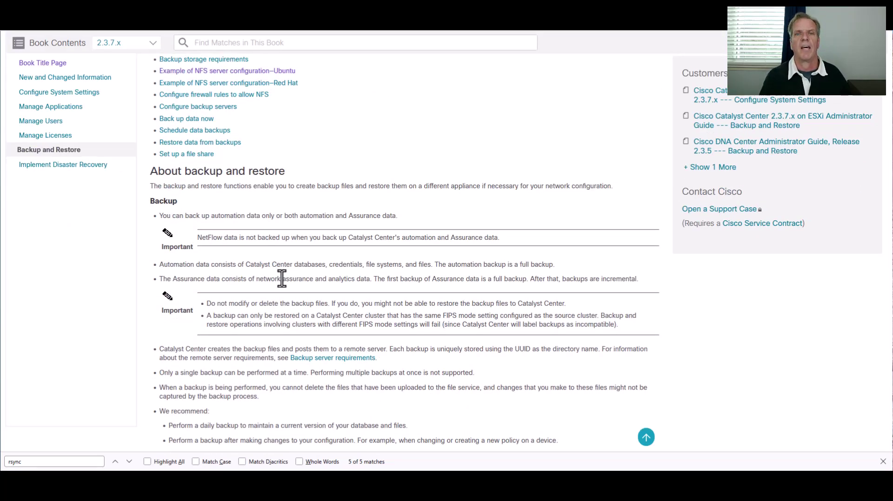
scroll(430, 339, down, 7)
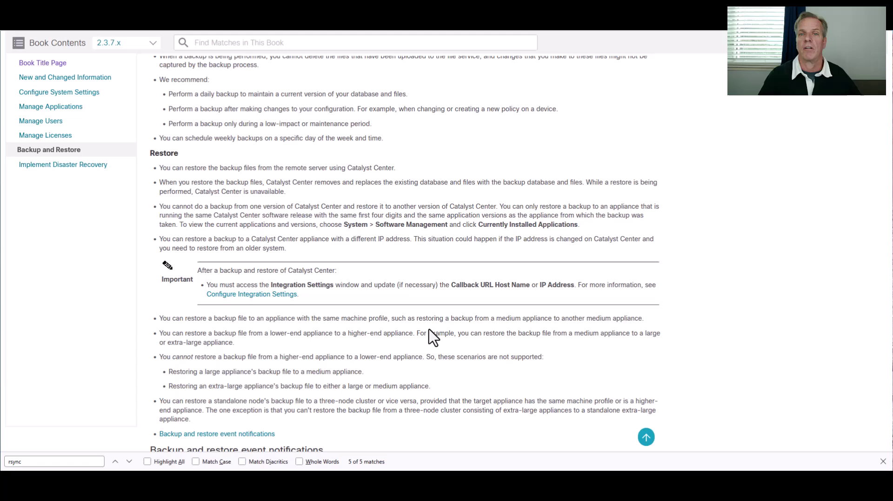
Scroll through the Backup Server Config slide's command list down to the exports steps
key(alt+Tab)
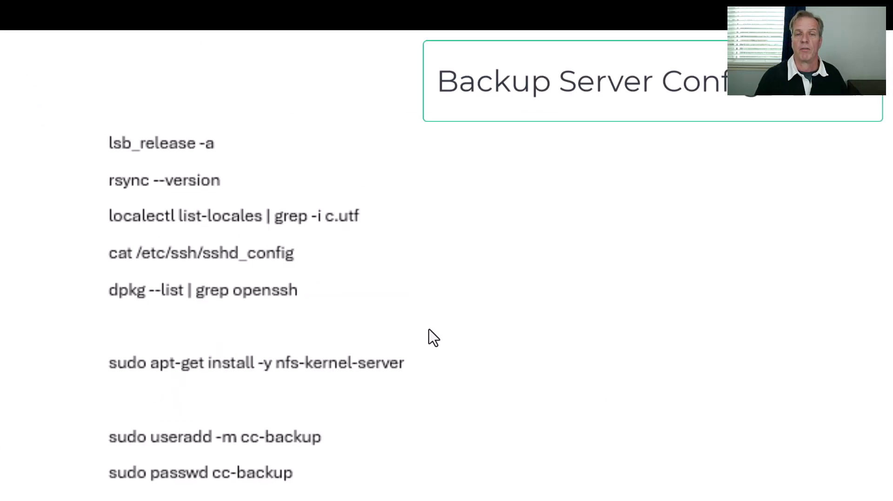
scroll(431, 333, down, 3)
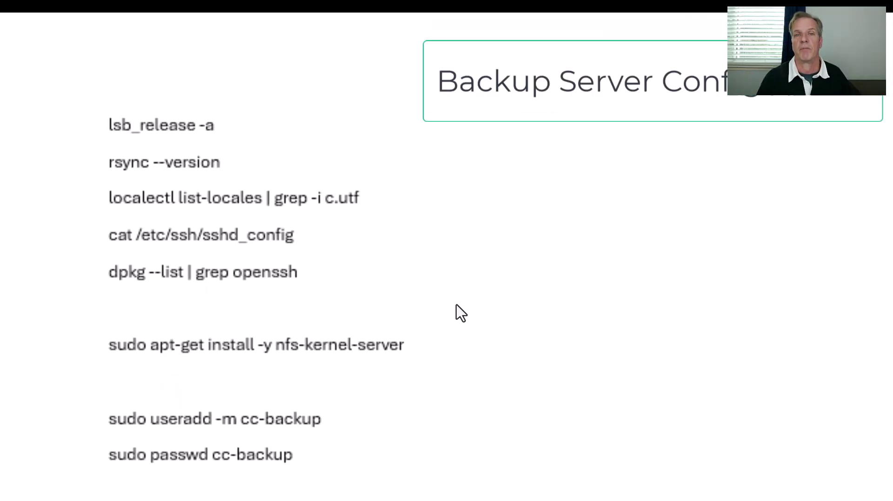
scroll(447, 251, down, 7)
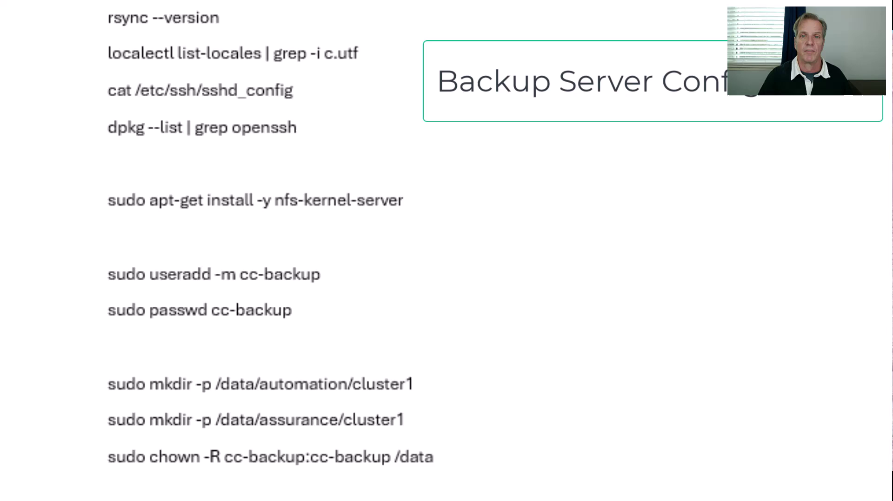
scroll(216, 115, down, 6)
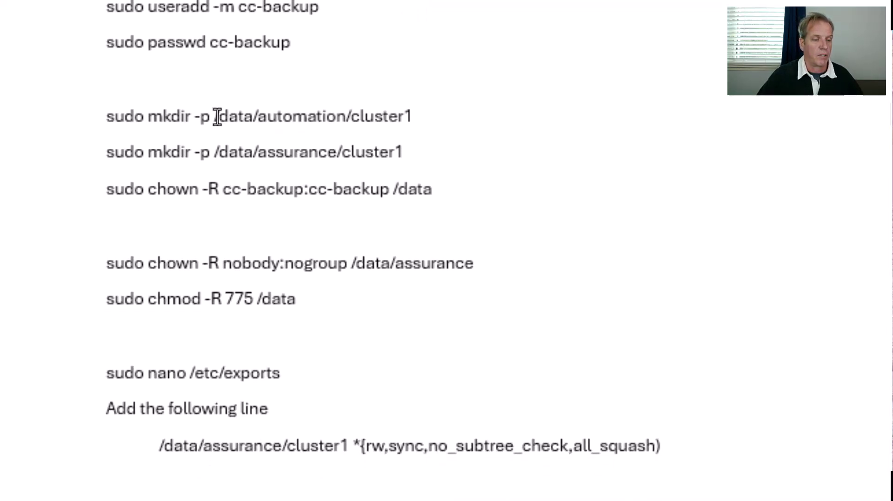
scroll(215, 116, down, 2)
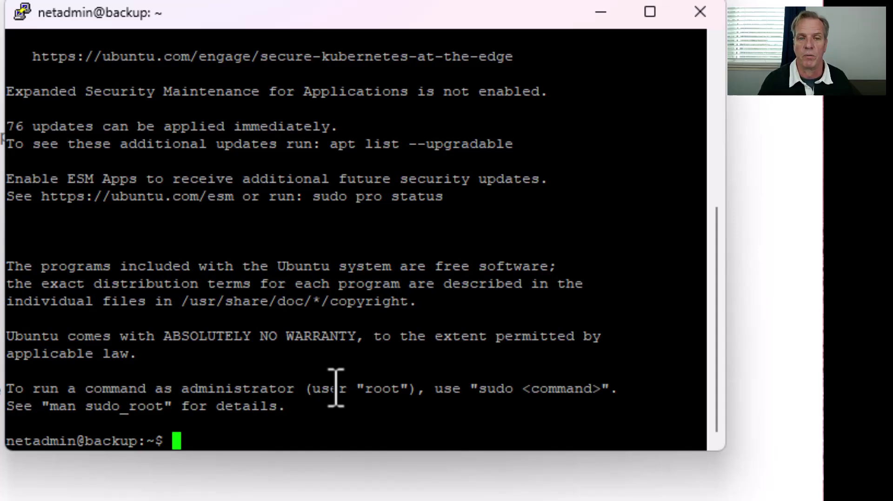
Confirm the backup server runs Ubuntu 22.04.4 LTS and has rsync version 3.2.7
text(lsb_)
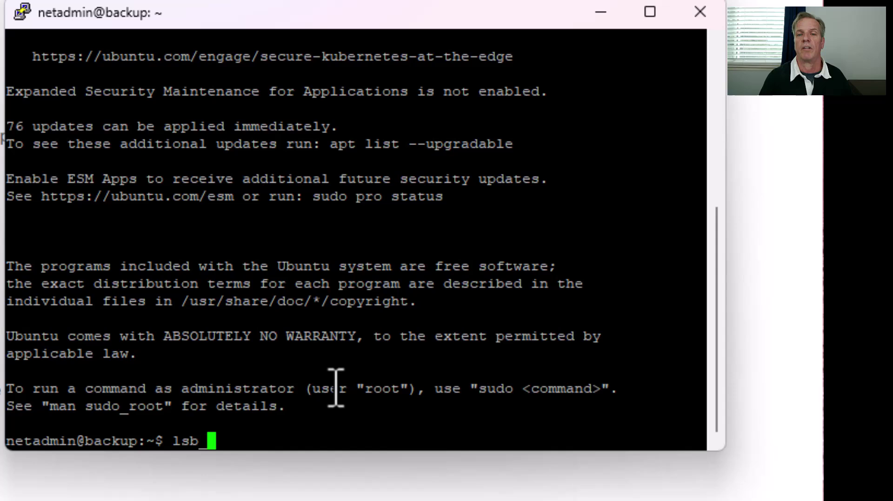
text(release -a)
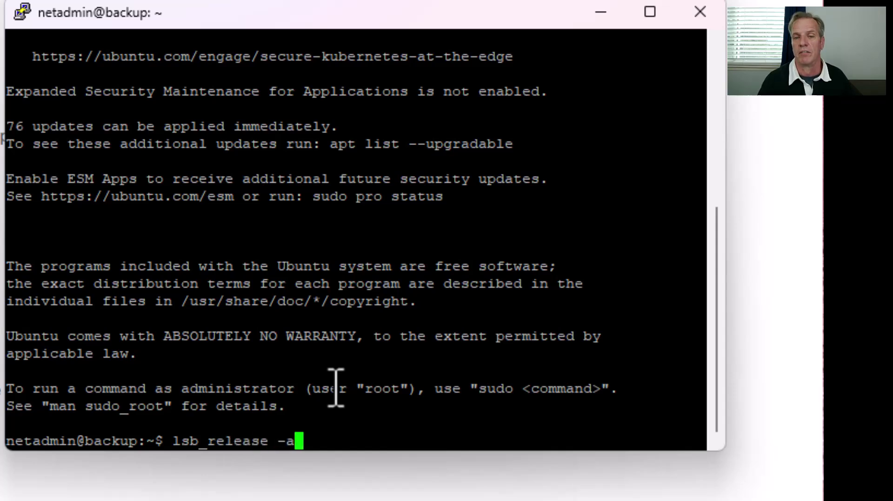
key(Return)
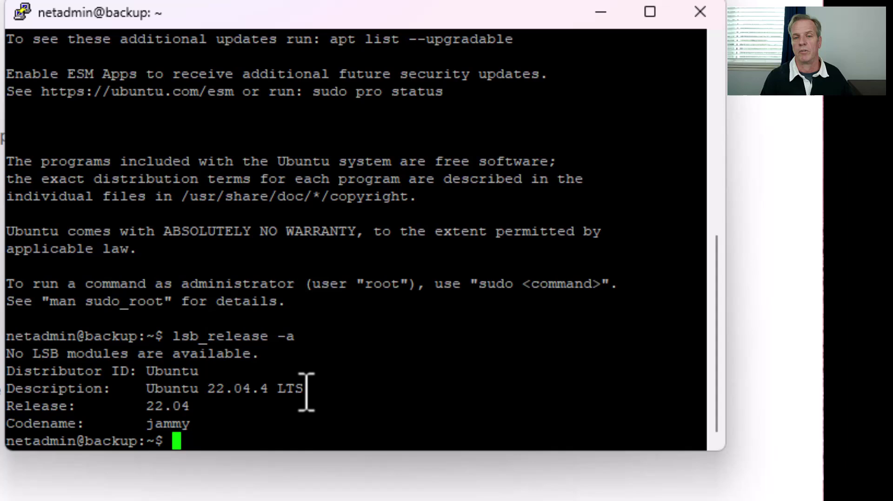
drag(305, 394, 205, 400)
click(239, 403)
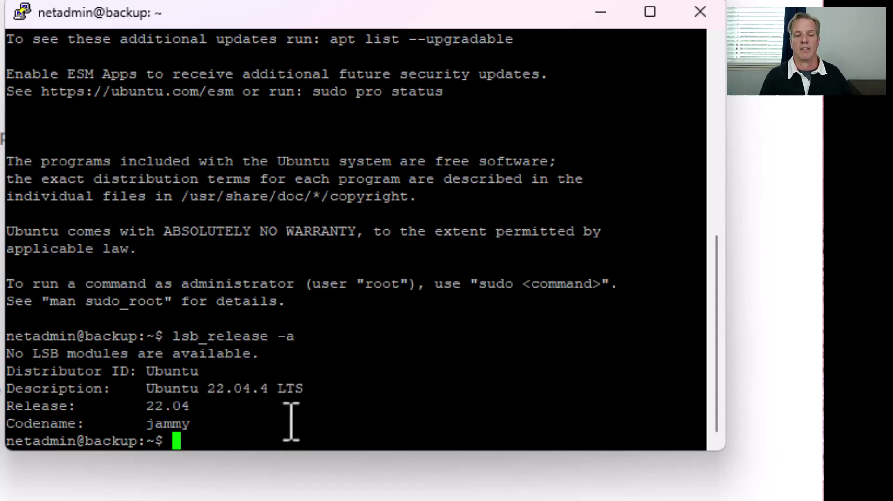
text(rsy)
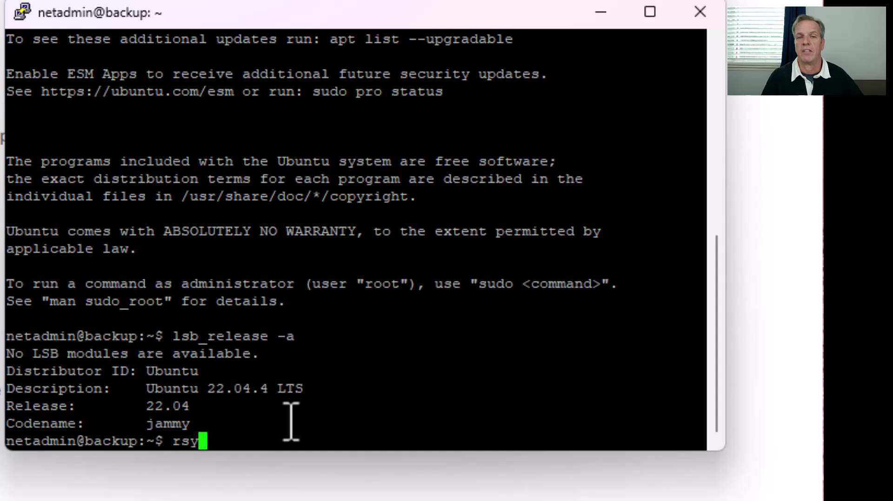
text(nc --version)
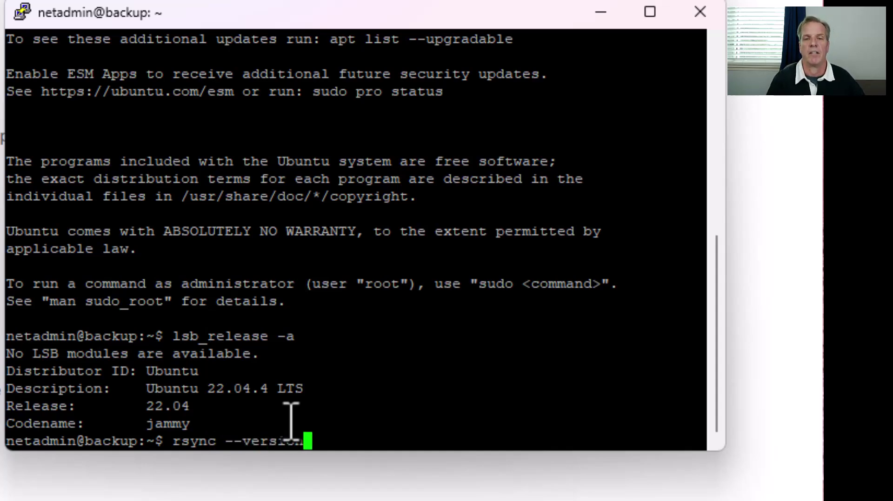
key(Return)
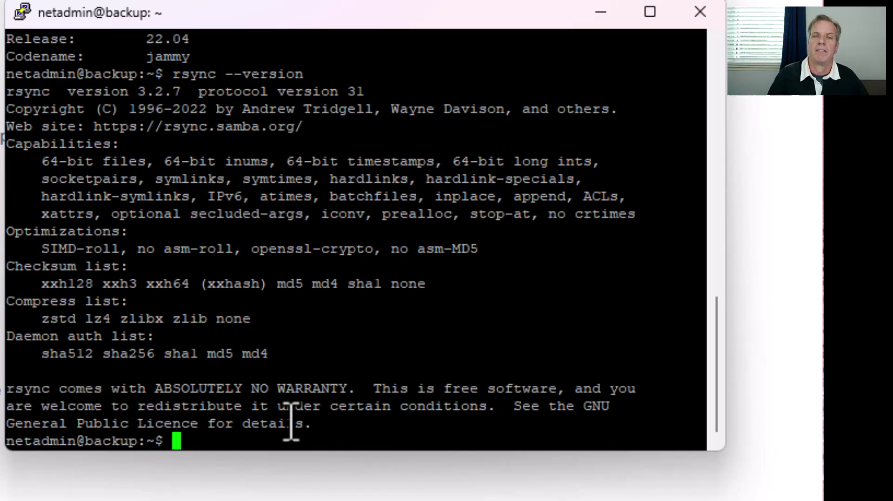
Find the C.UTF-8 locale, then print /etc/ssh/sshd_config and highlight its Subsystem sftp line
text(locale)
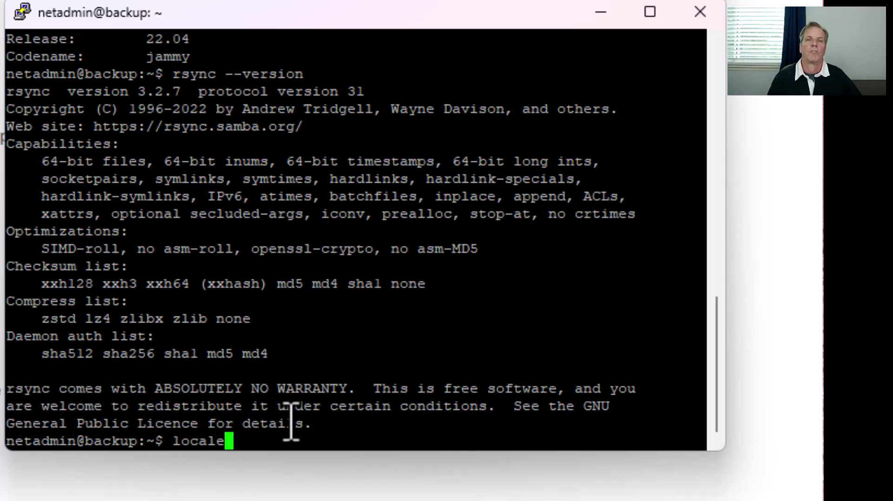
text(ctl )
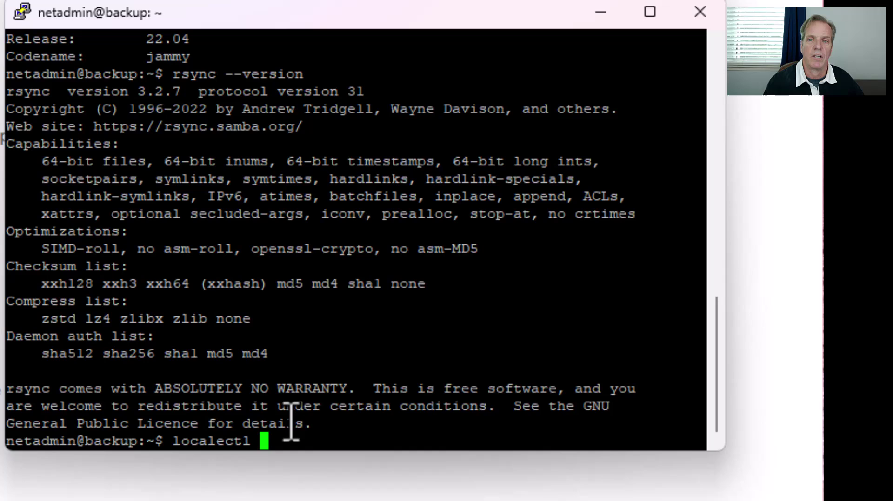
text(list-loca)
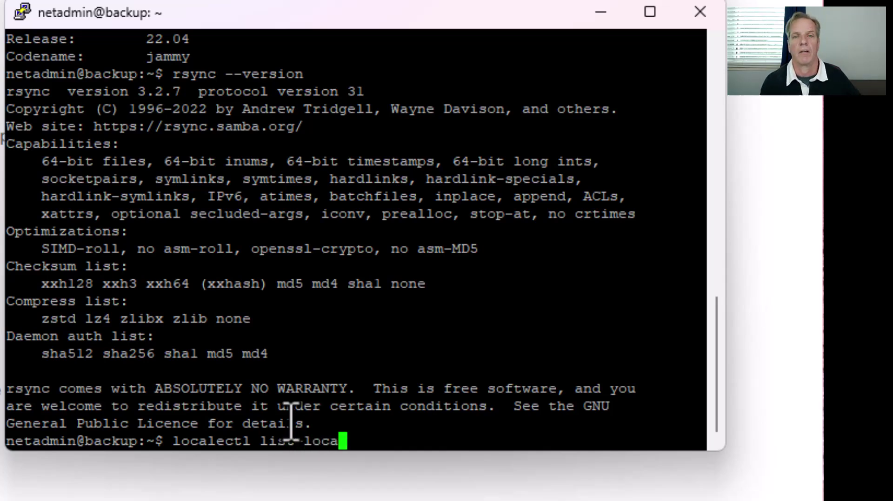
text(les | grep)
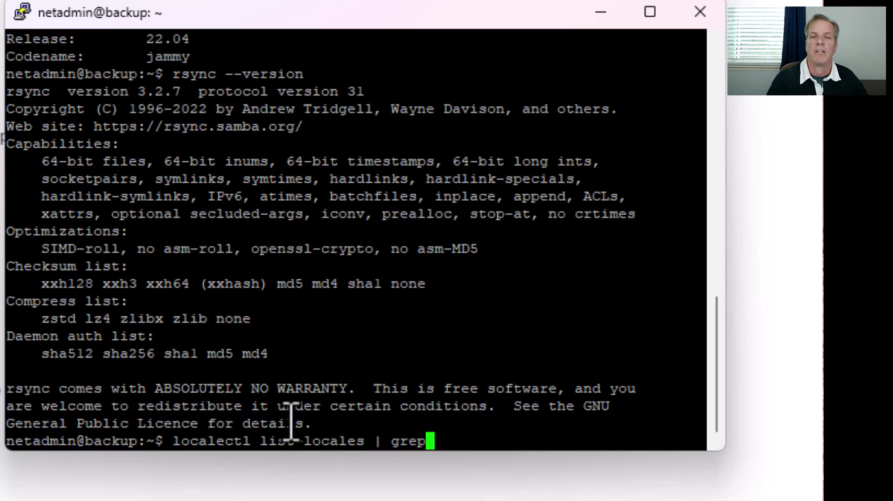
text( -i )
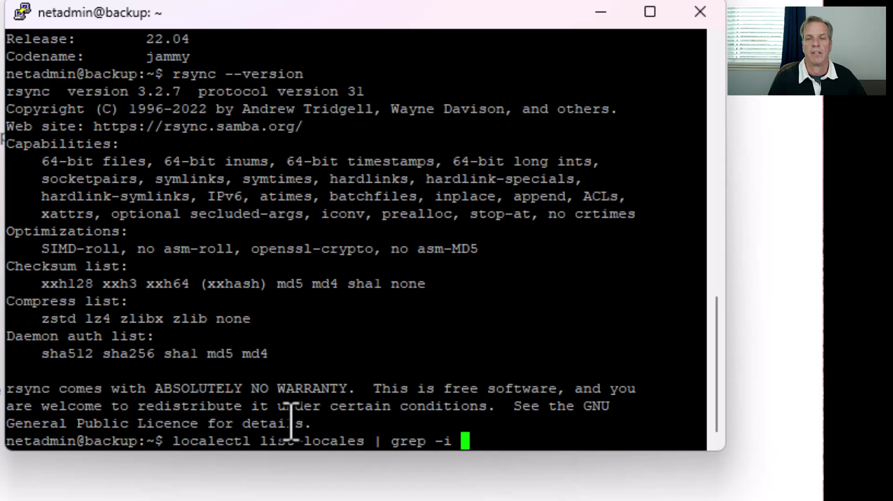
text(c.ut)
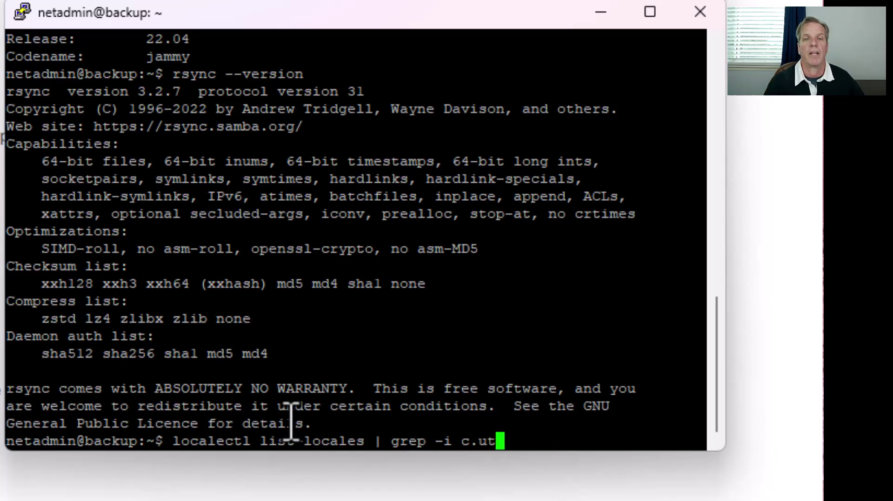
text(f)
key(Return)
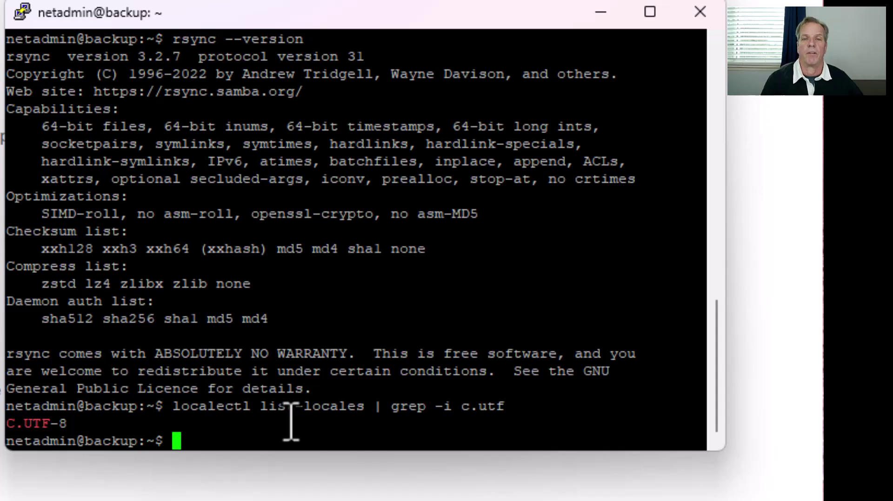
text(cat /)
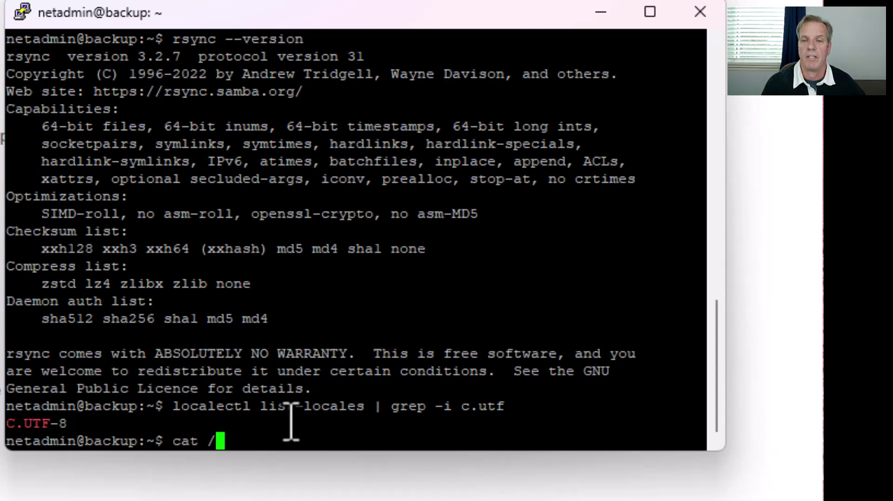
text(etc/)
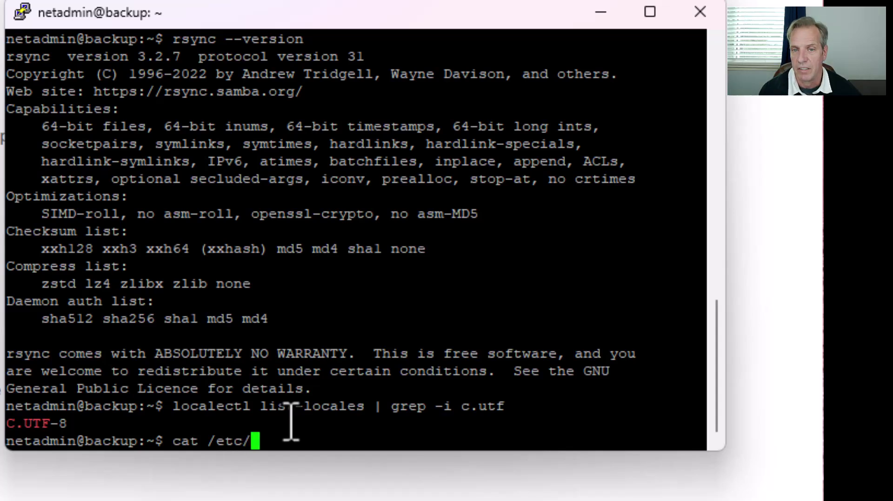
text(ssh/)
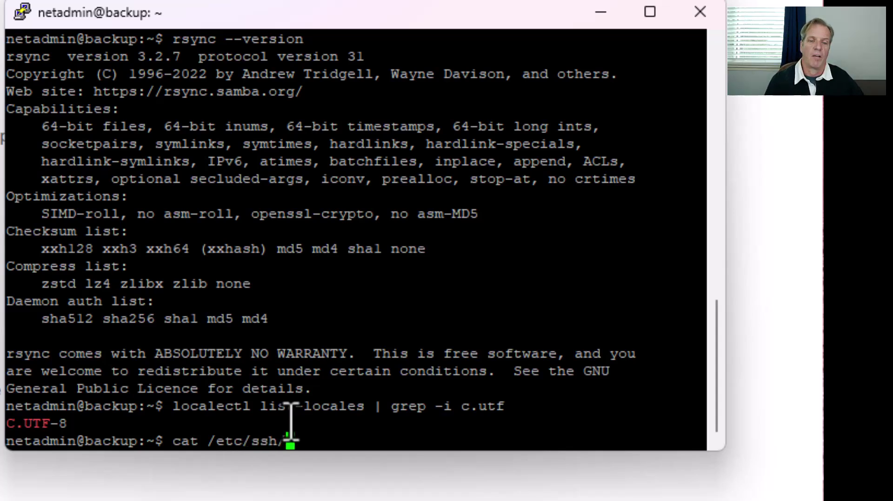
text(sshd_config)
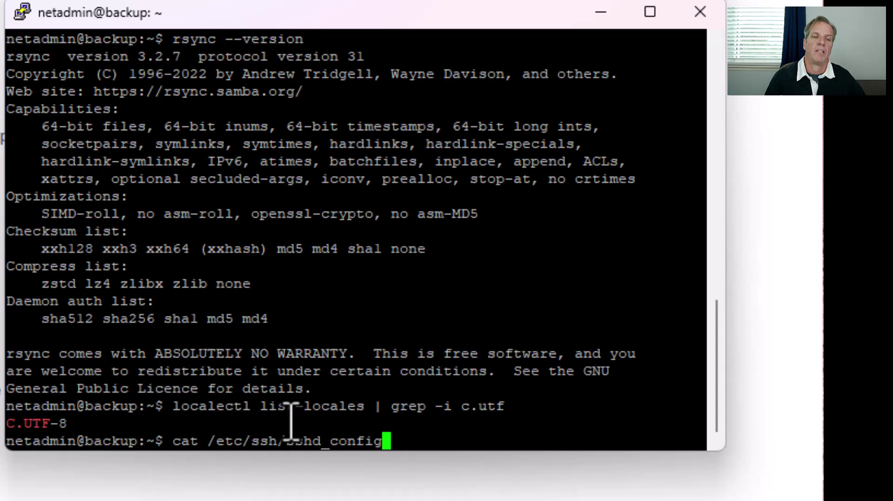
key(Return)
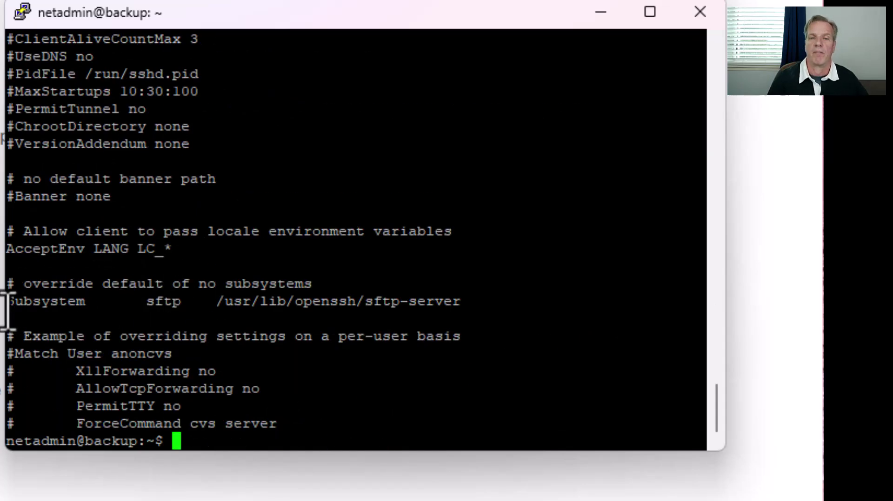
drag(9, 302, 469, 301)
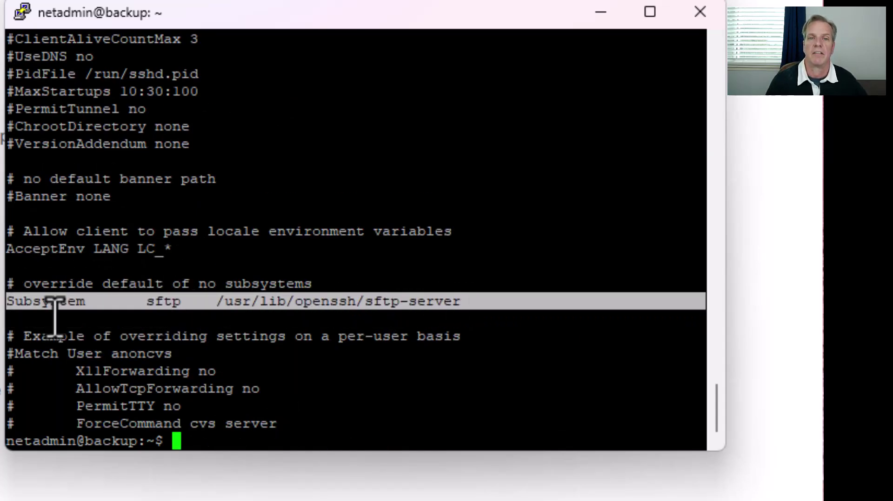
click(150, 320)
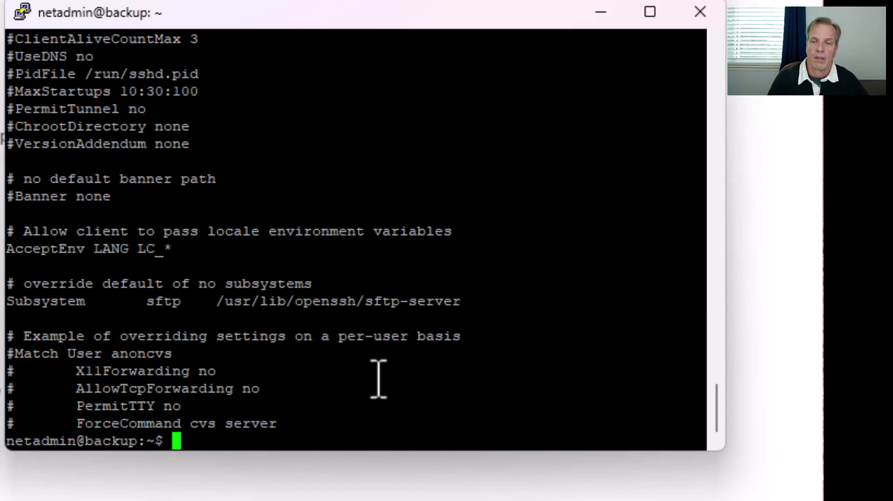
List the installed openssh packages, then install nfs-kernel-server with sudo apt-get
text(dpk)
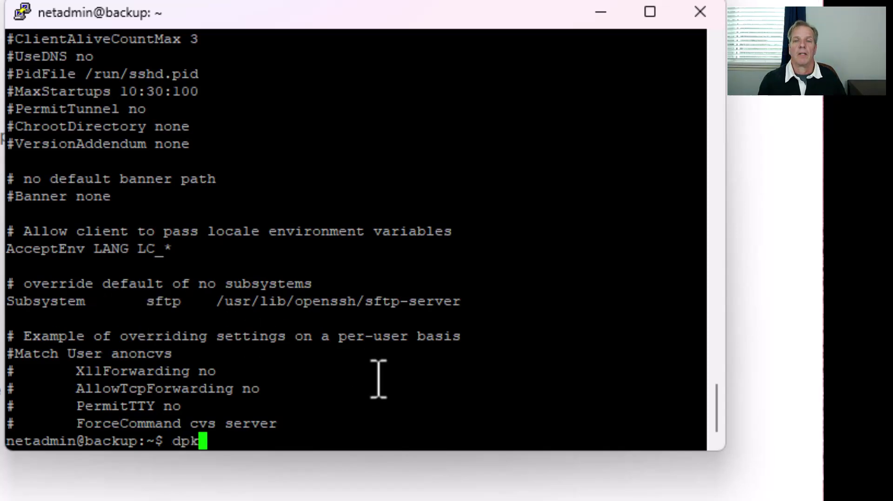
text(g )
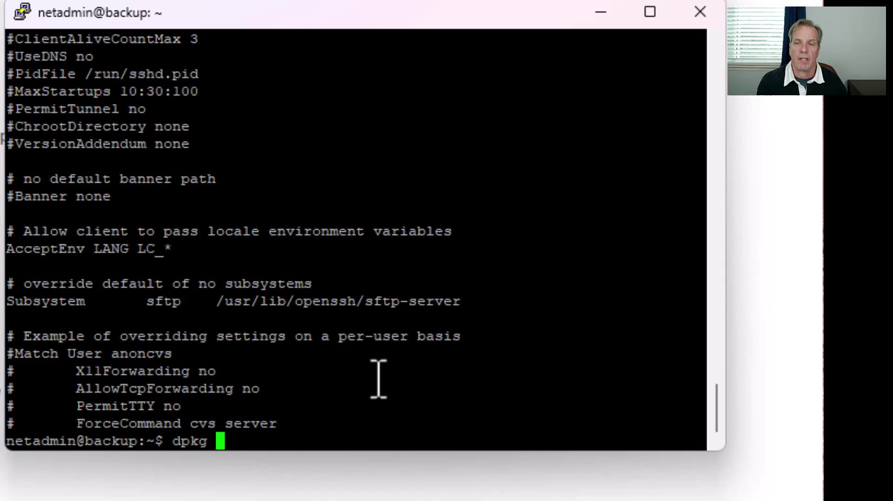
text(--li)
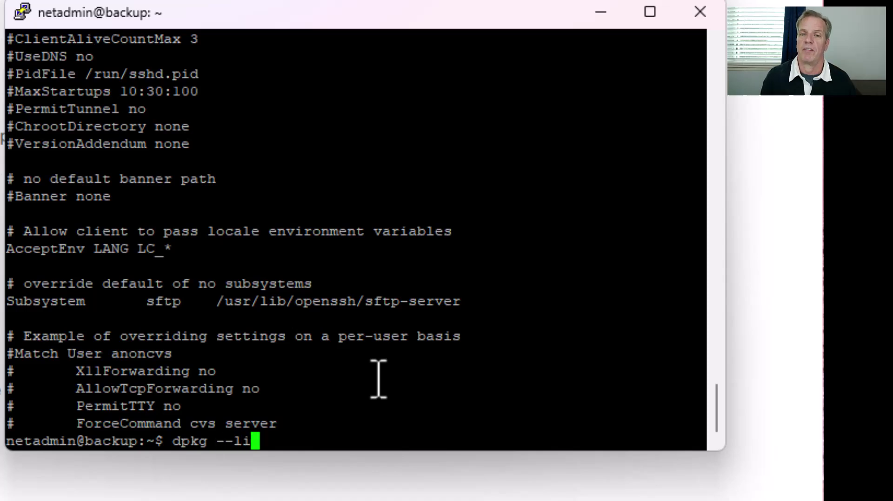
text(st | grep openssh)
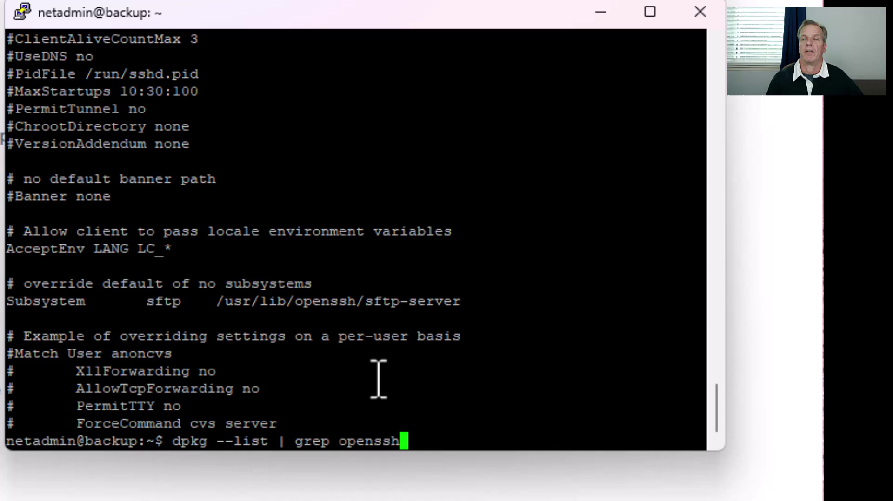
key(Return)
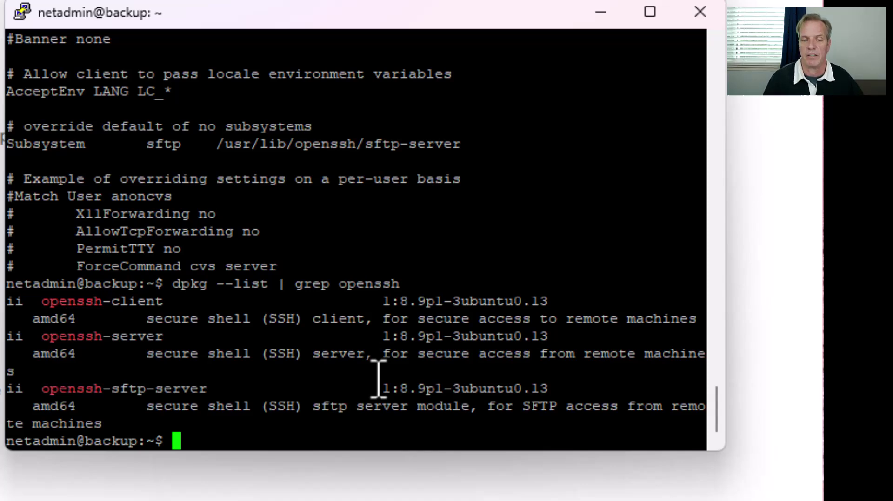
text(sudo apt)
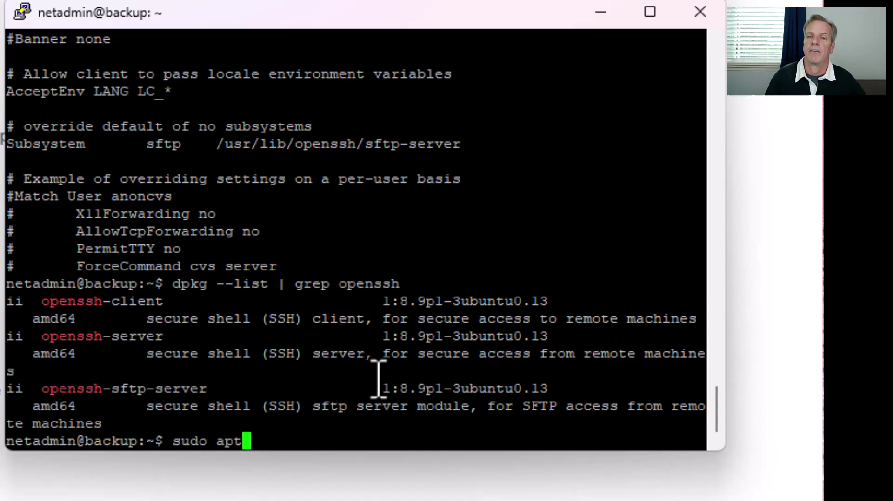
text(-get instal)
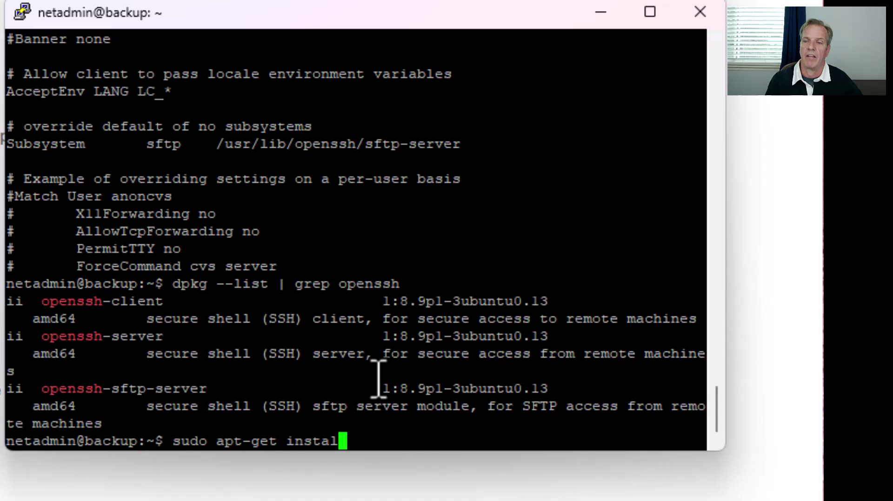
text(l -y nfs)
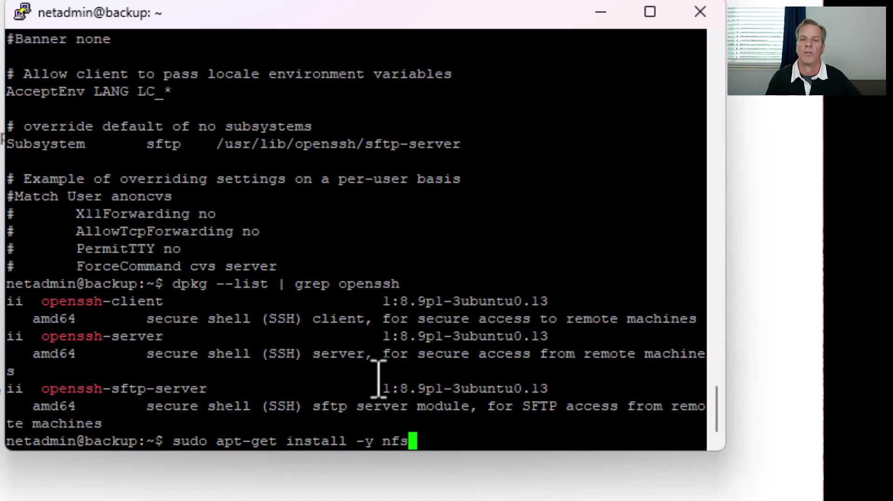
text(-kernel-)
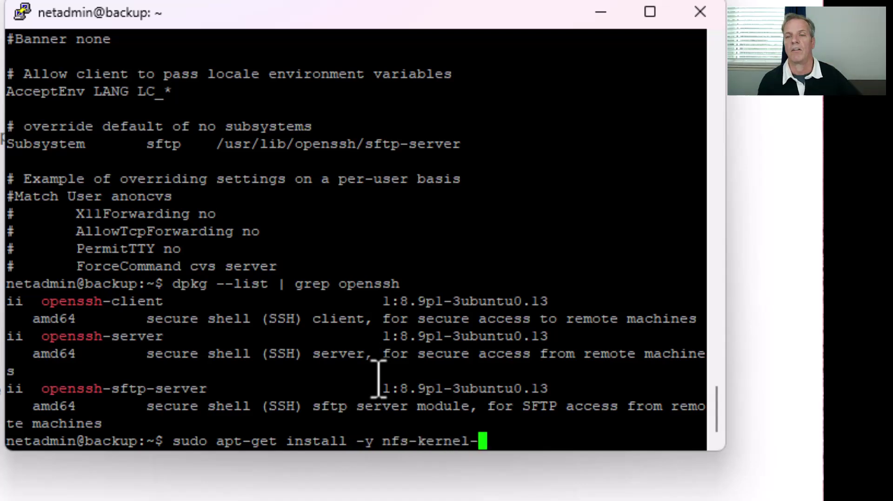
text(server)
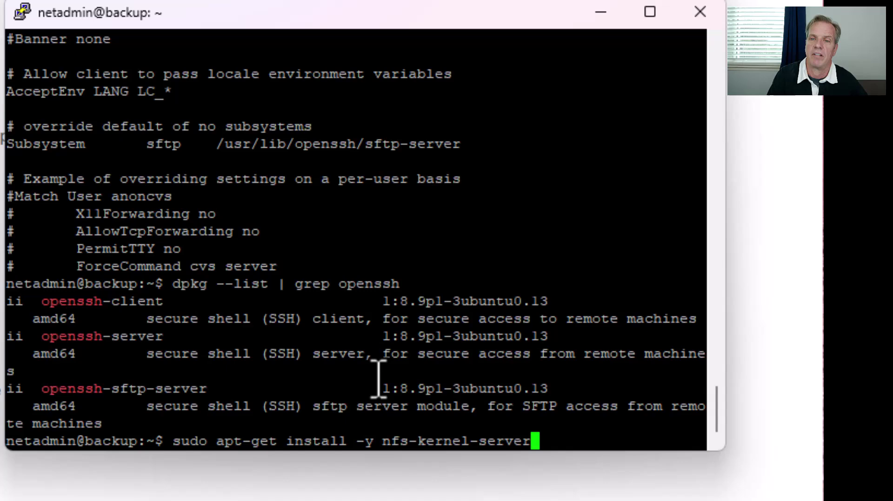
key(Return)
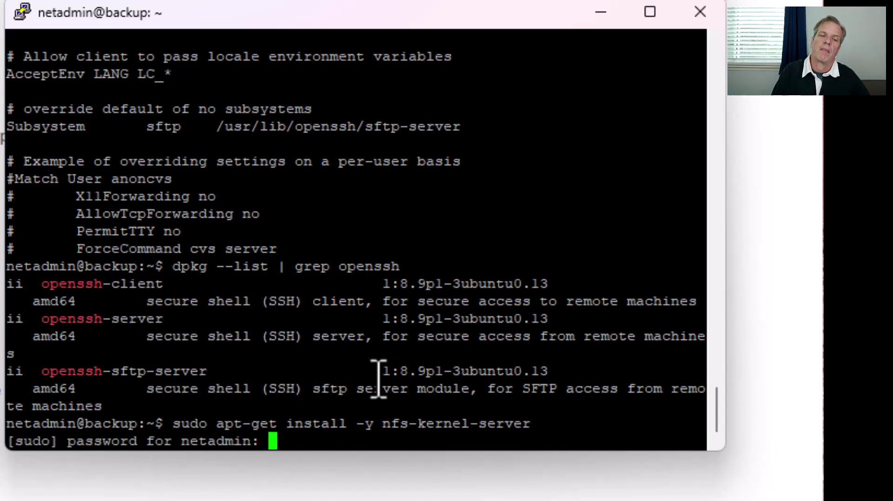
key(Return)
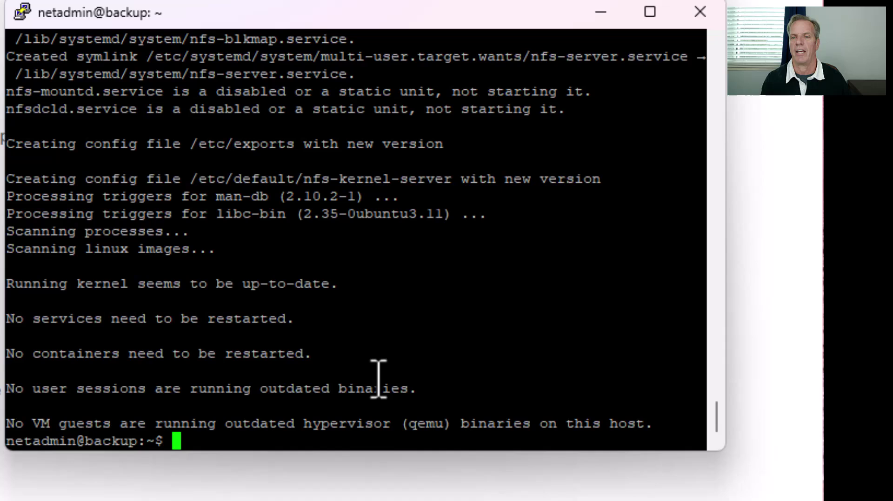
Create user cc-backup with useradd -m and set its password with passwd
text(sudo )
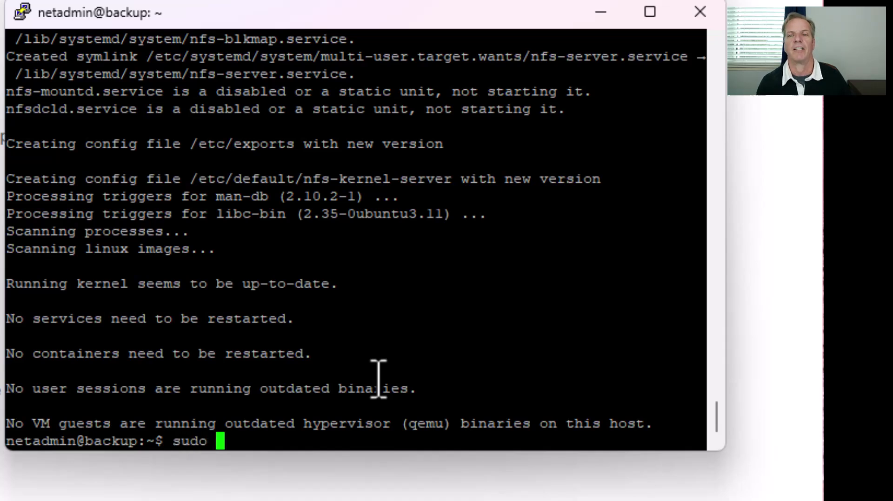
text(useradd -m)
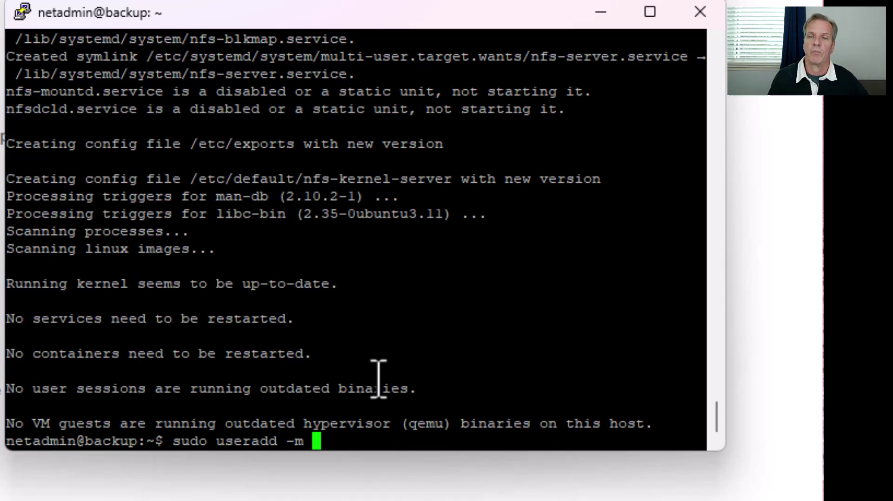
text(cc-backup)
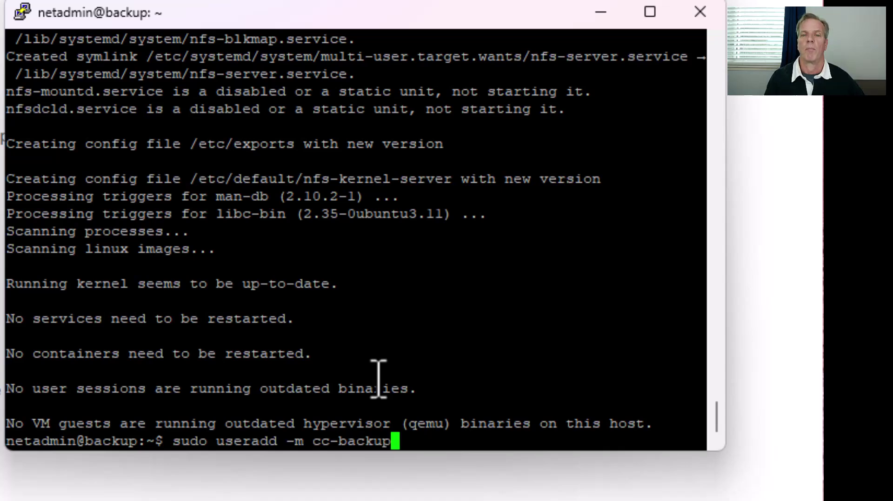
key(Return)
text(sudo passw)
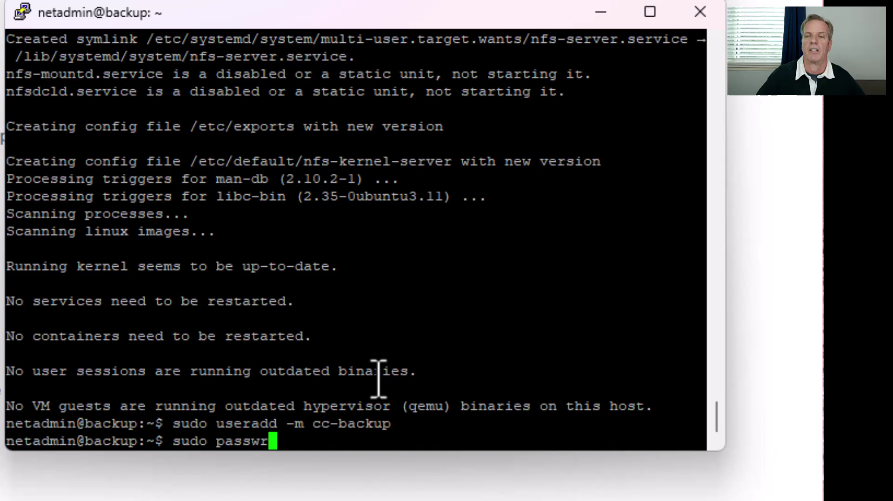
text(d )
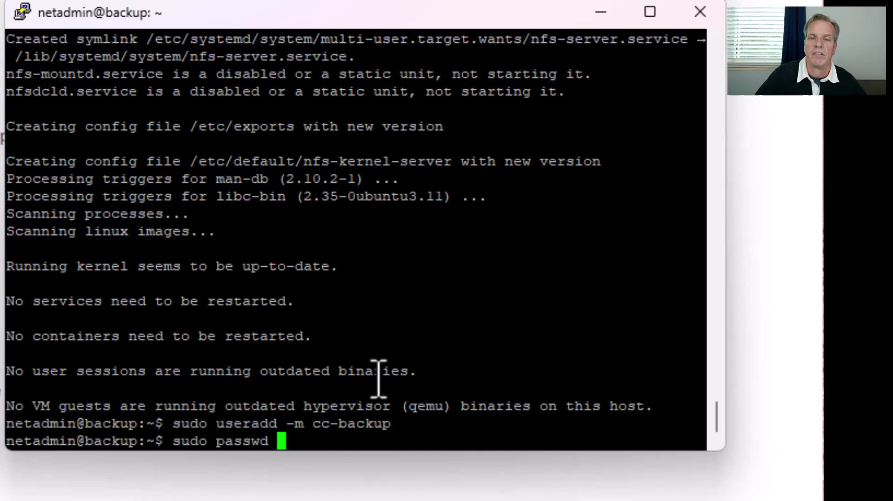
text(cc-backup)
key(Return)
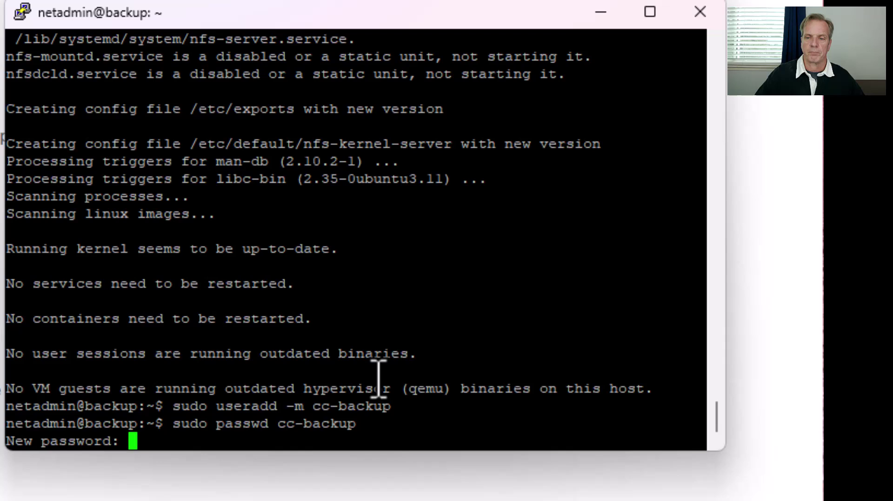
key(Return)
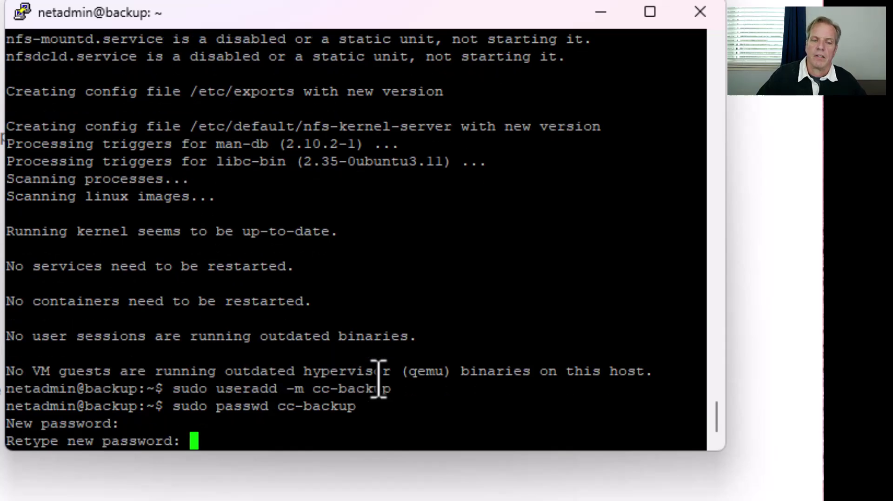
key(Return)
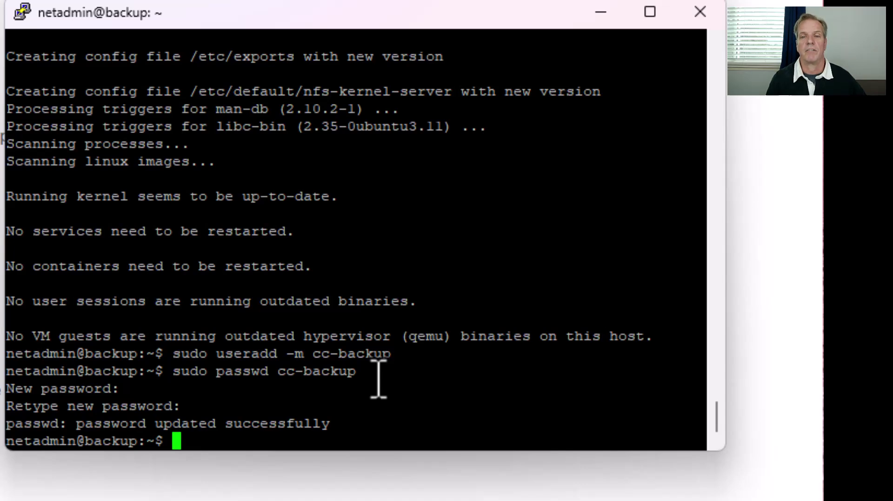
Create /data/automation/cluster1 and /data/assurance/cluster1 using sudo mkdir -p
text(sudo mkdir)
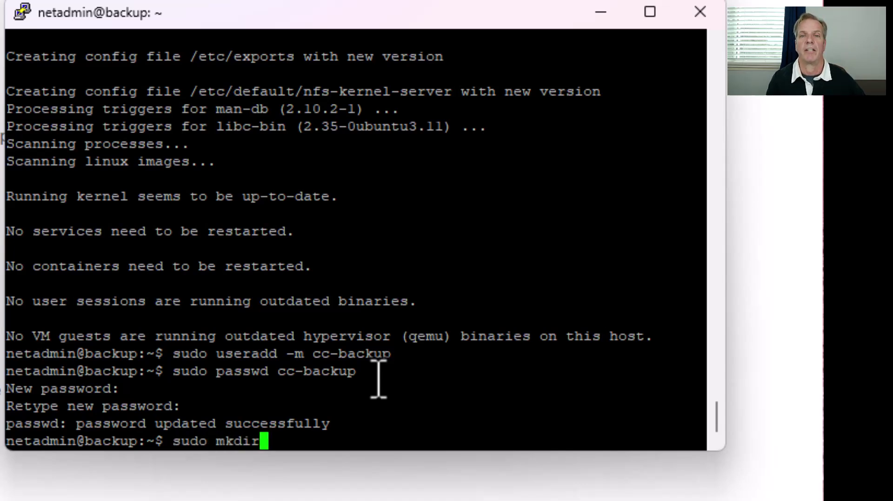
text( -p /data)
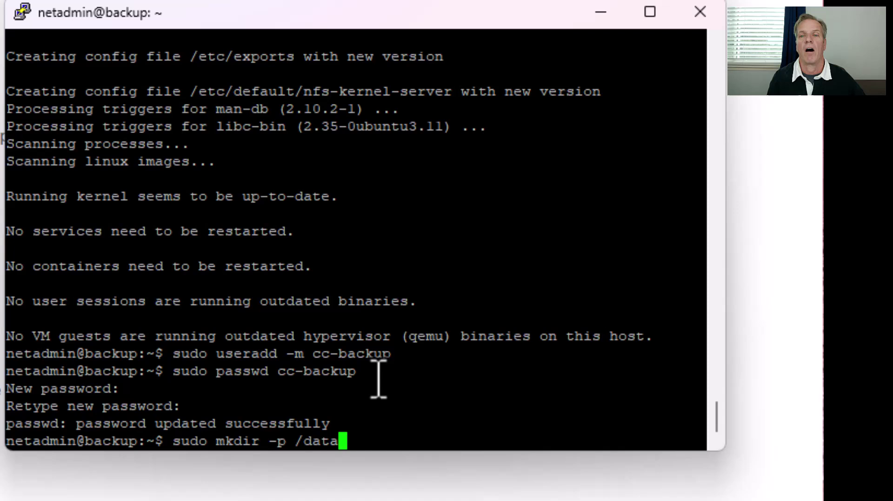
text(/automati)
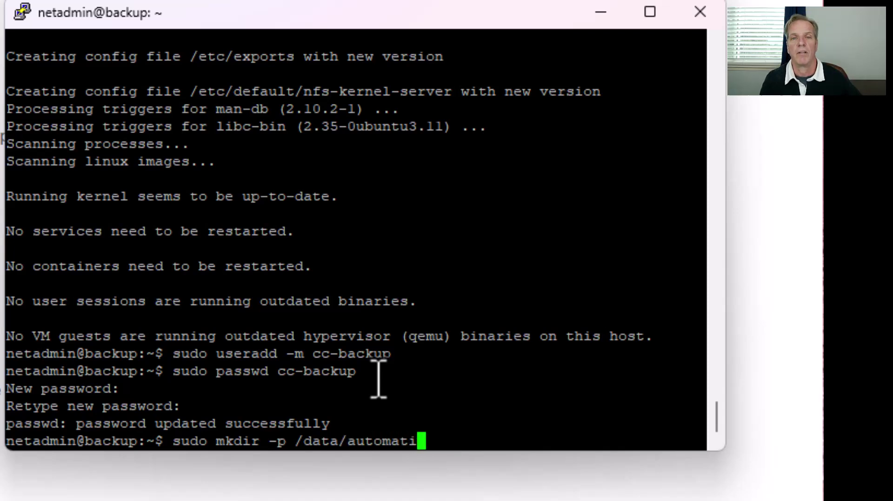
text(on/cluster1)
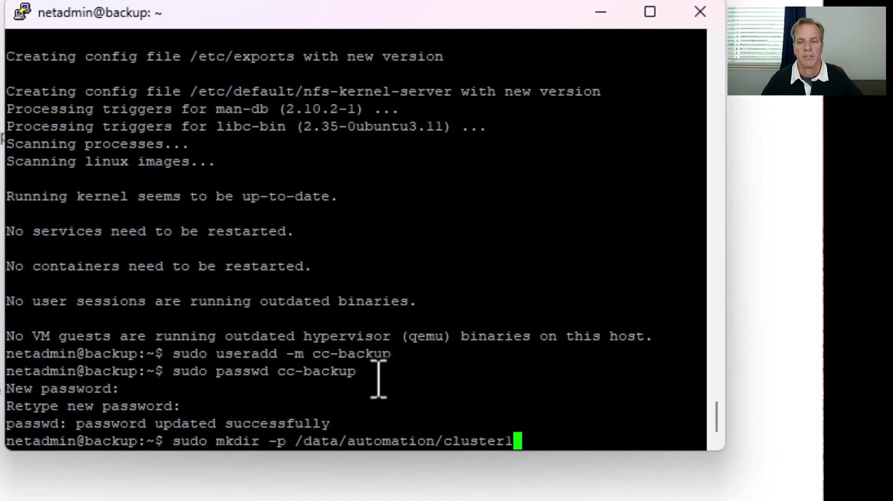
key(Return)
text(sudo mi)
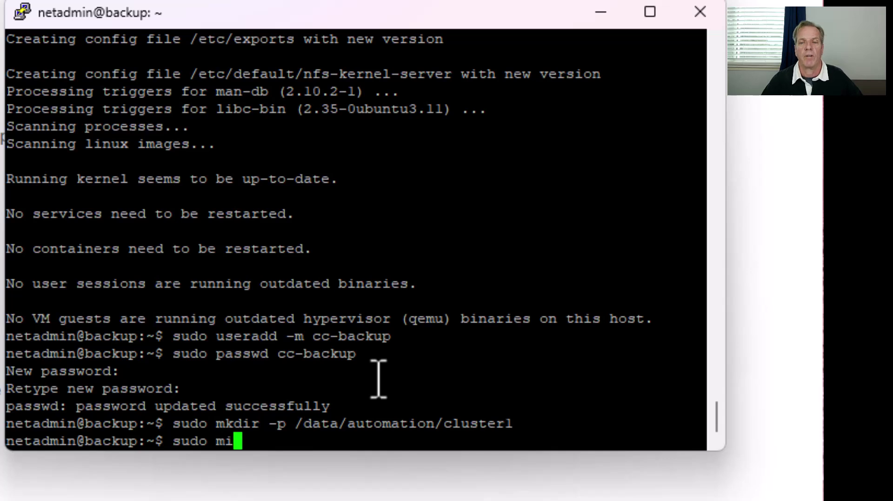
key(BackSpace)
text(kdir )
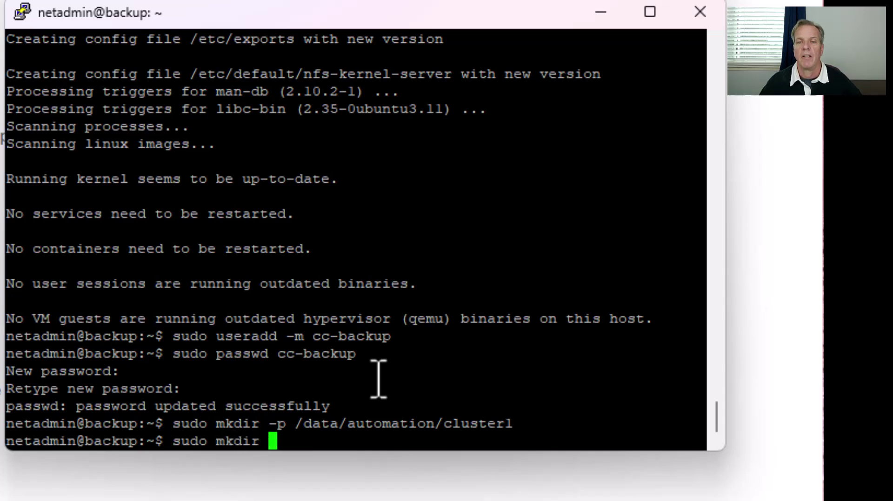
text(-p /data/)
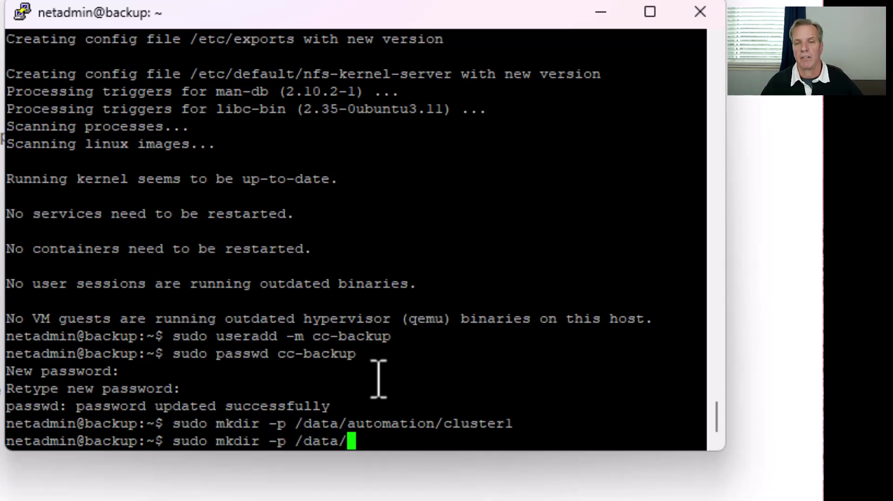
text(assurance/cl)
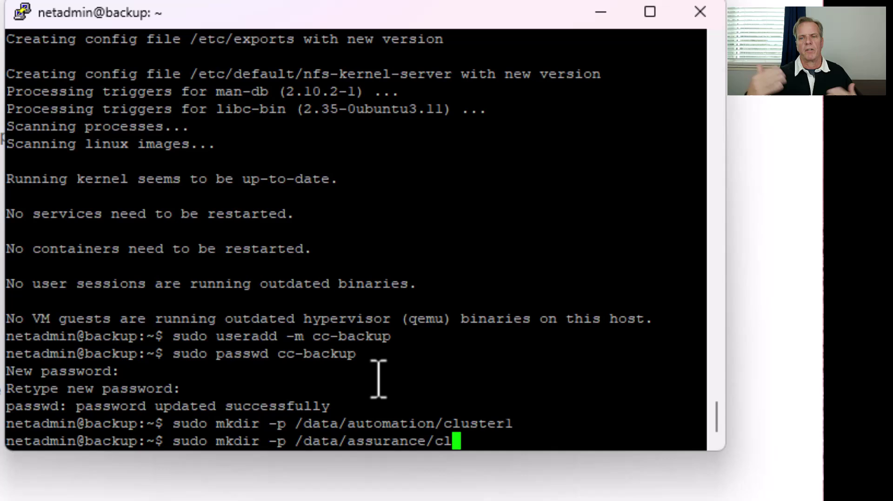
text(uster1)
key(Return)
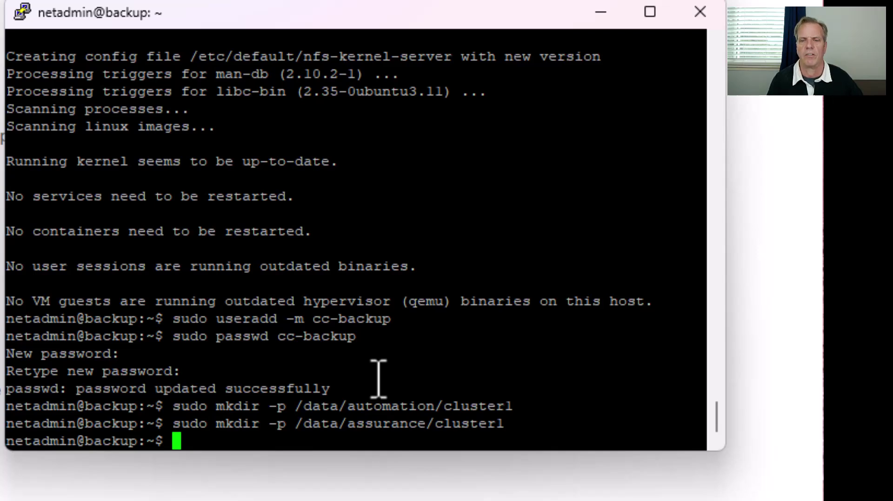
Recursively give /data to cc-backup:cc-backup with sudo chown -R
text(suc)
key(BackSpace)
text(do)
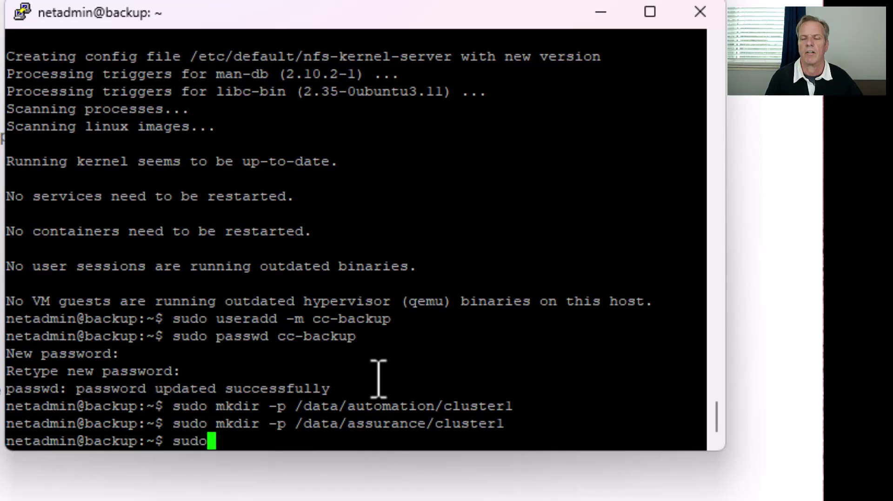
text( chown -)
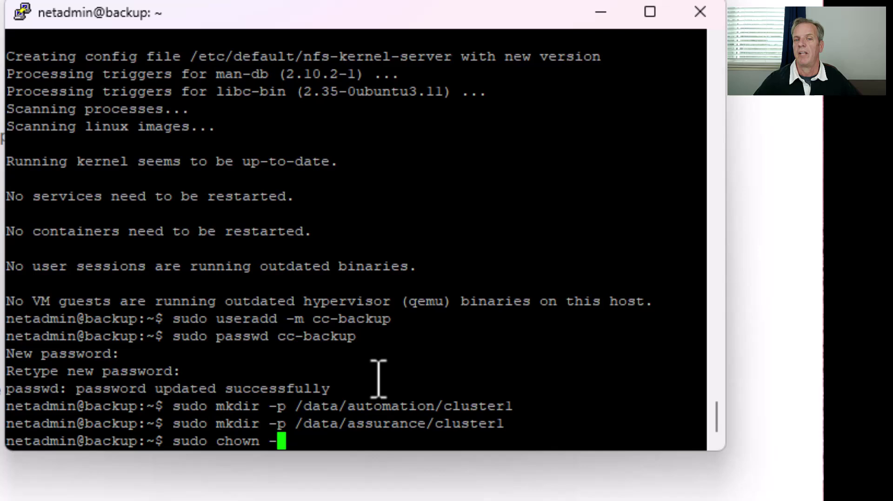
text(R)
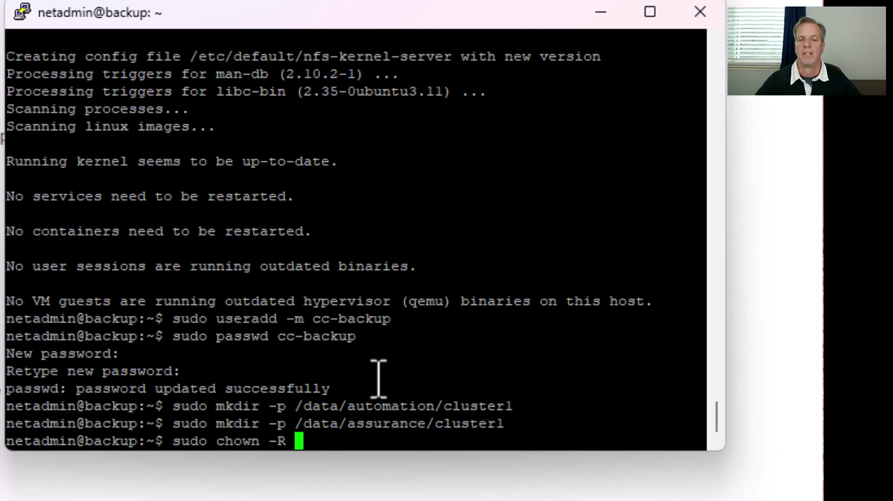
text( cc:bac)
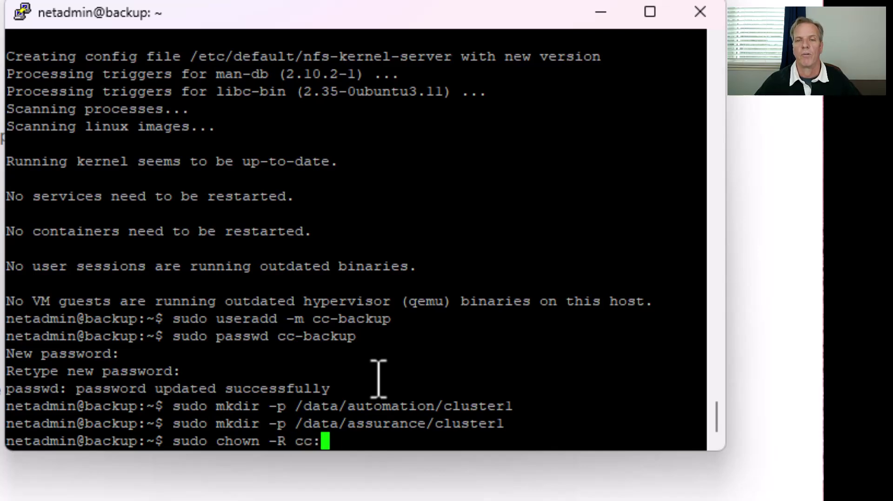
key(BackSpace)
key(BackSpace)
key(BackSpace)
key(BackSpace)
text(-)
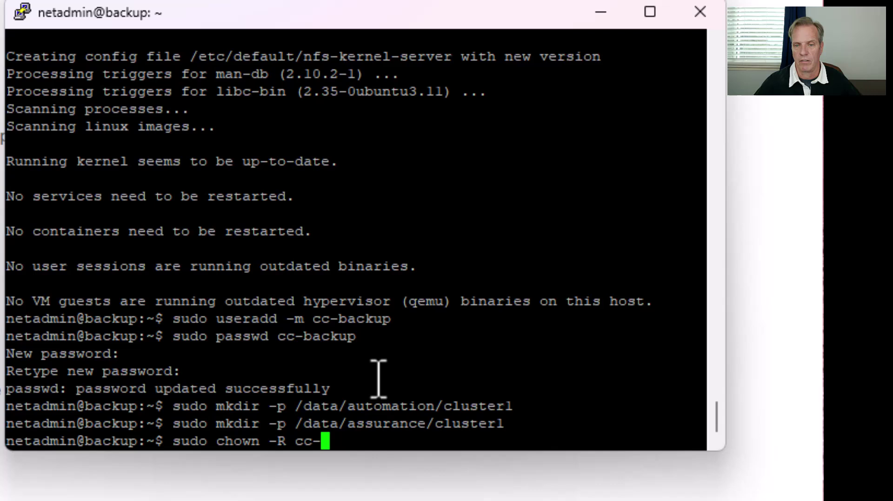
text(backup)
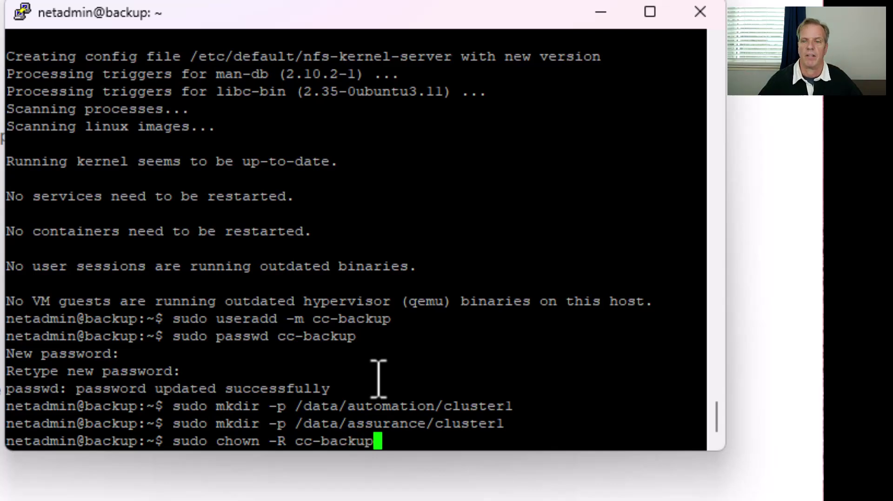
text(:cc-backup)
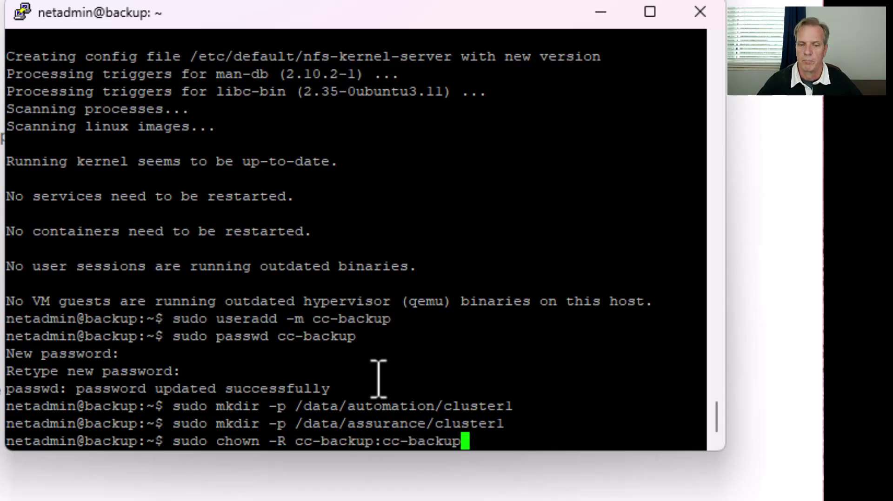
text( /data)
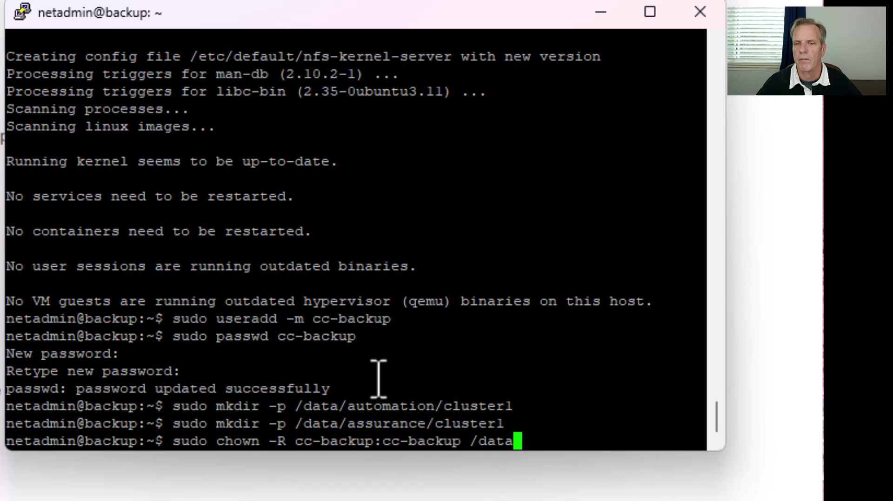
key(Return)
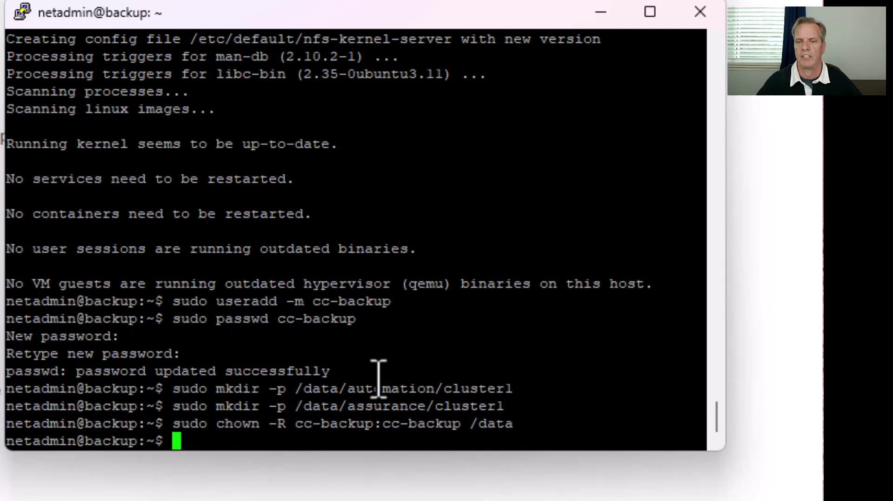
Recursively give /data/assurance to nobody:nogroup
text(suod)
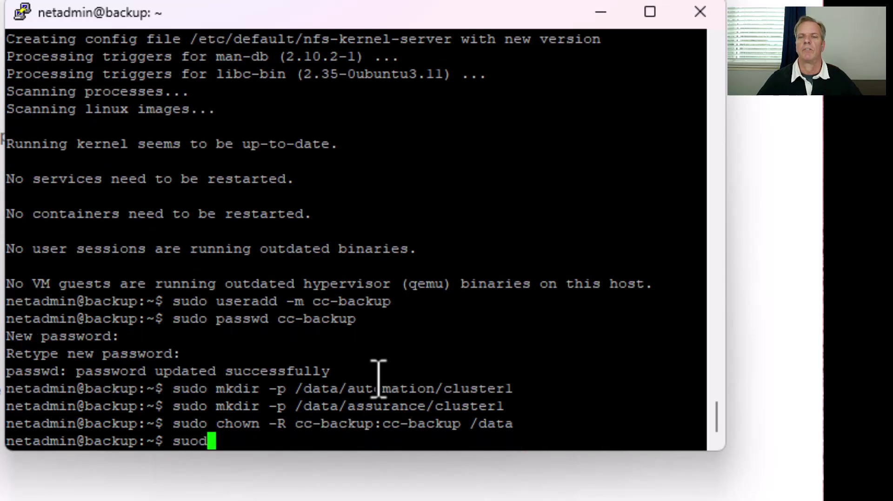
key(BackSpace)
key(BackSpace)
text(do)
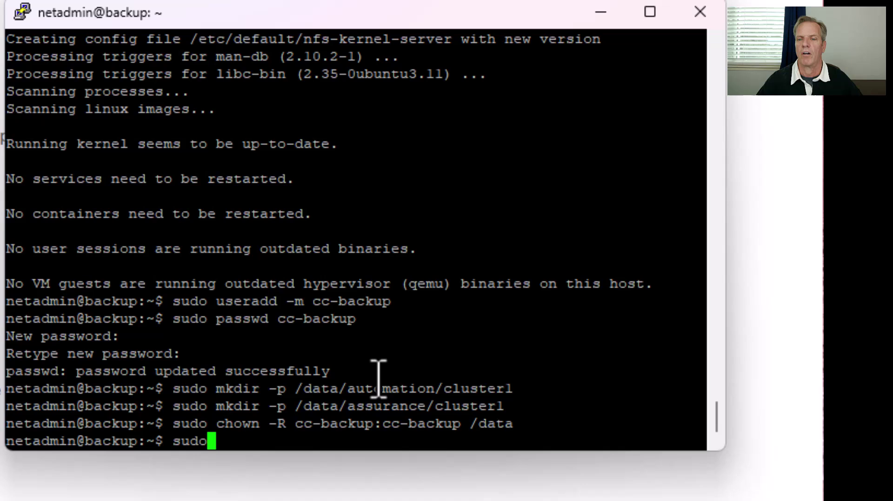
text( chown -R )
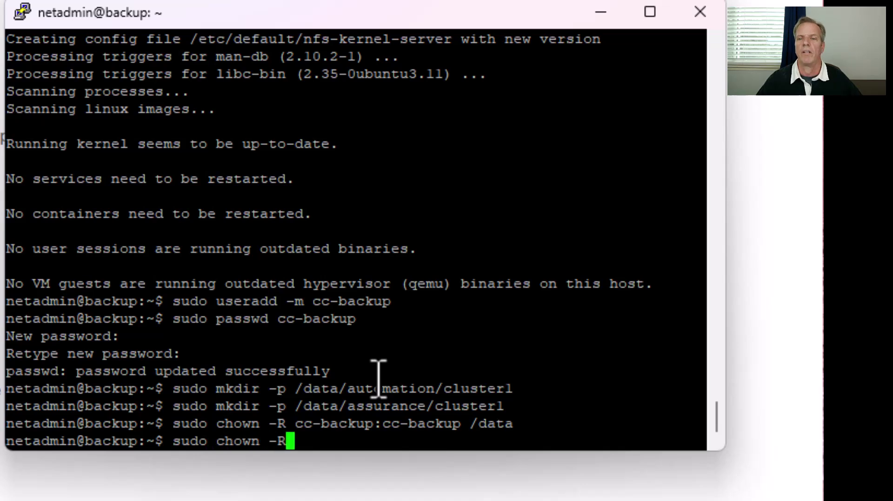
text(/data)
key(BackSpace)
key(BackSpace)
key(BackSpace)
key(BackSpace)
key(BackSpace)
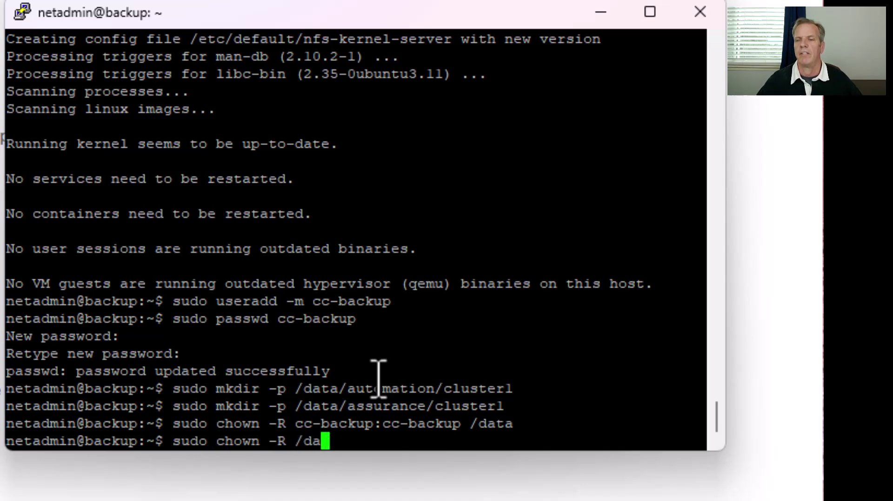
text(nobody)
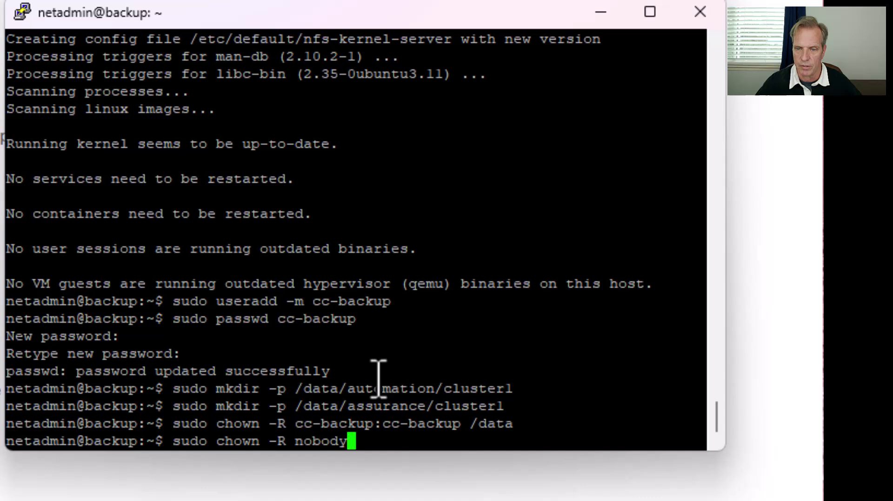
text(:nogroup)
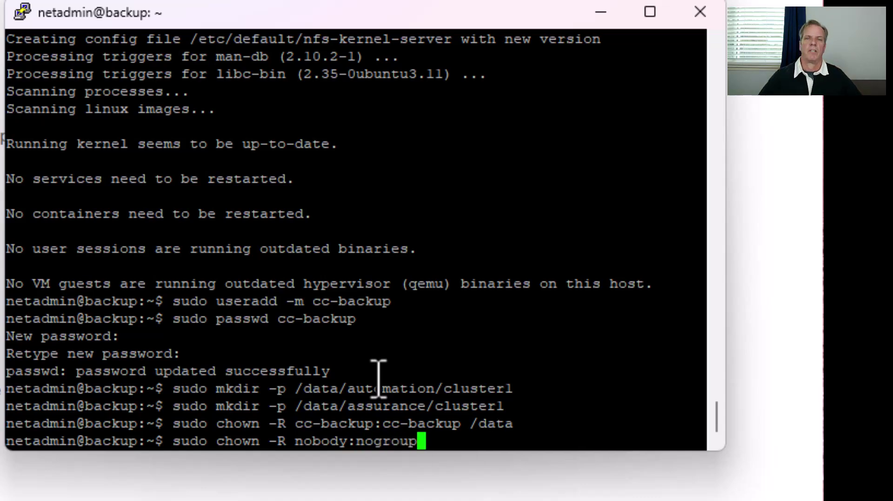
text( /data)
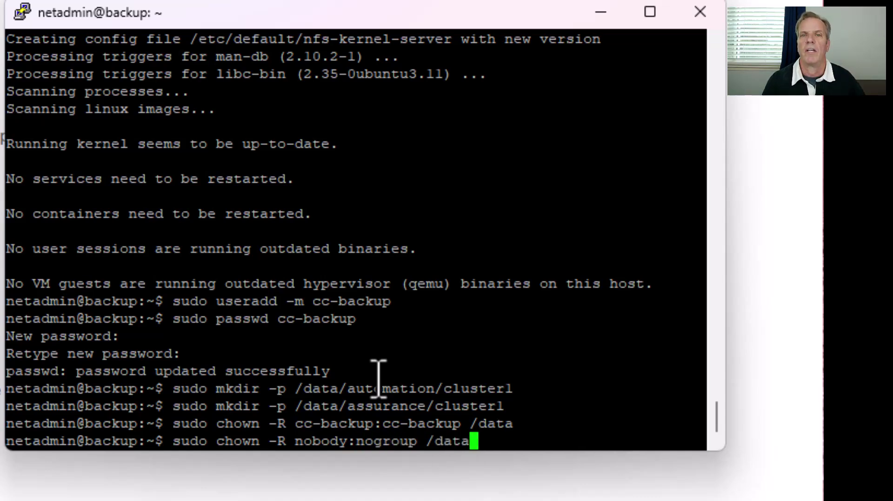
text(/assurance)
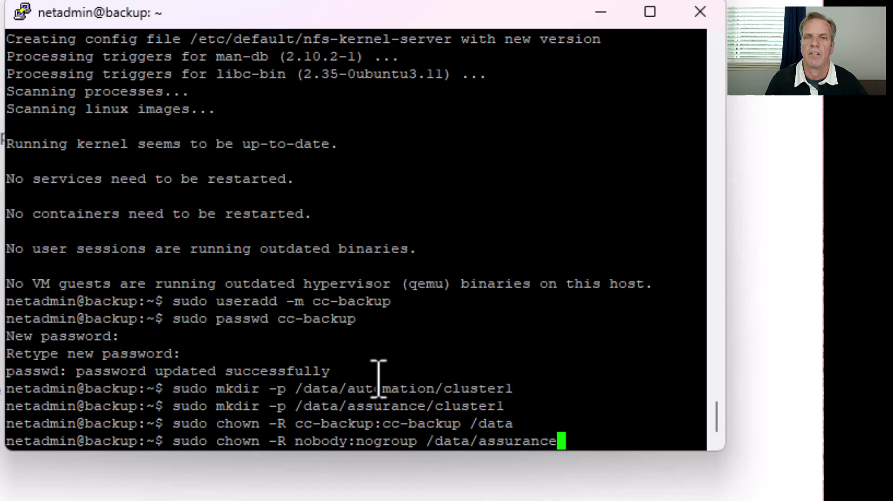
key(Return)
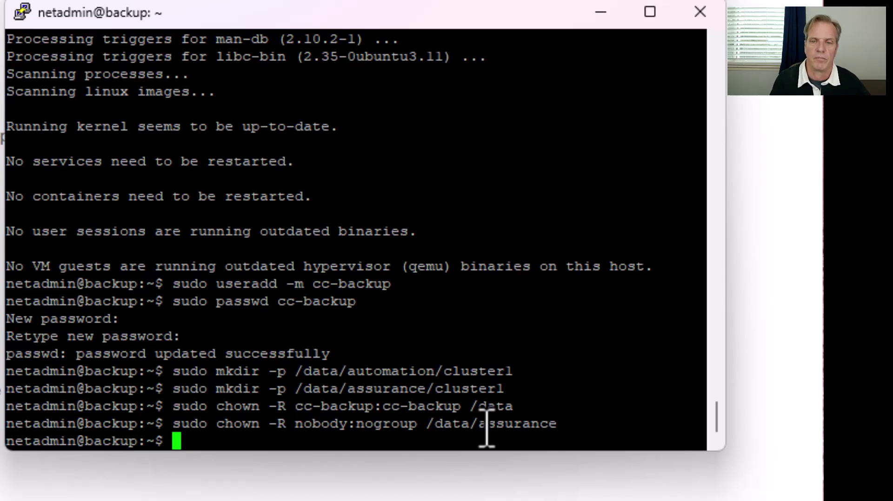
Apply permissions 775 recursively to /data with sudo chmod -R 775 /data
text(sud)
key(BackSpace)
key(BackSpace)
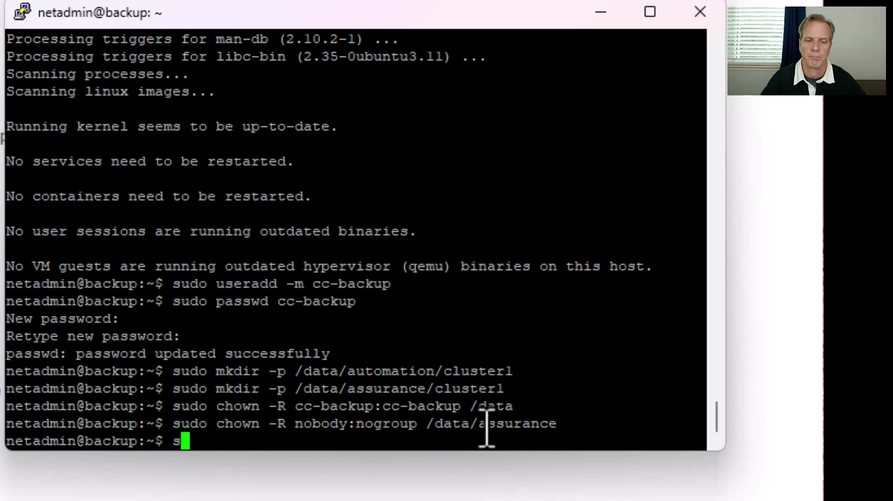
text(udo chmo)
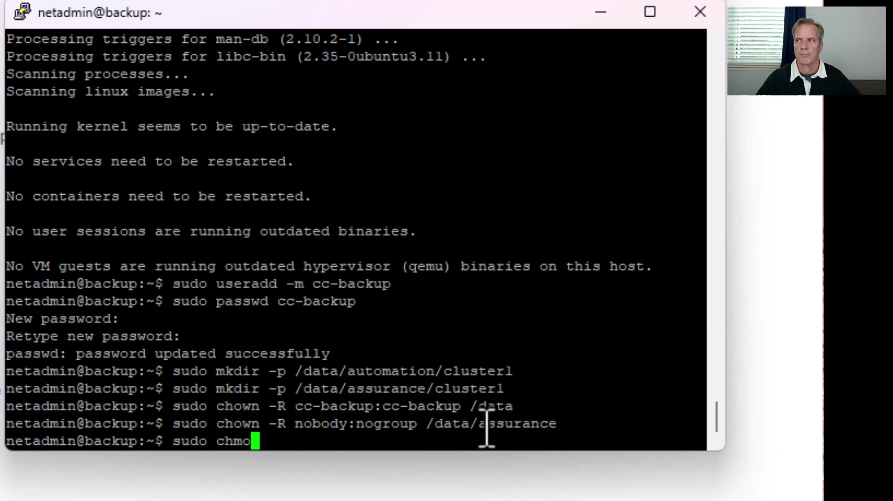
text(d -R )
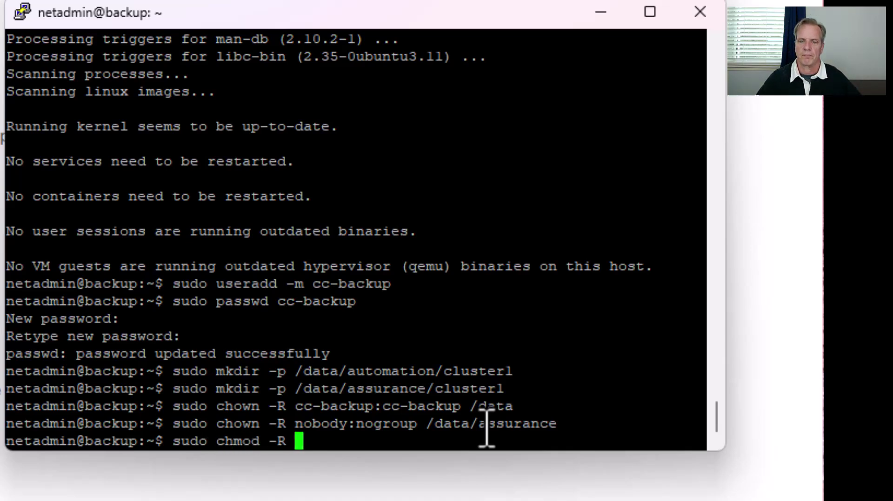
text(775 /data)
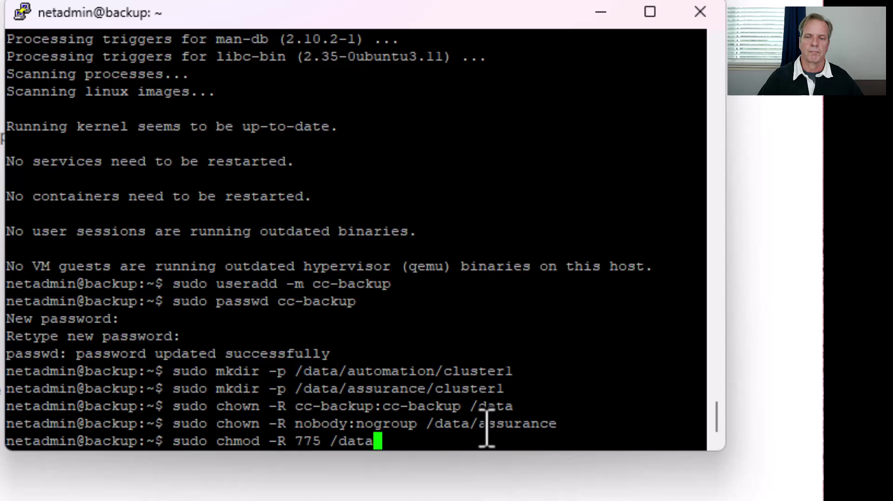
key(Return)
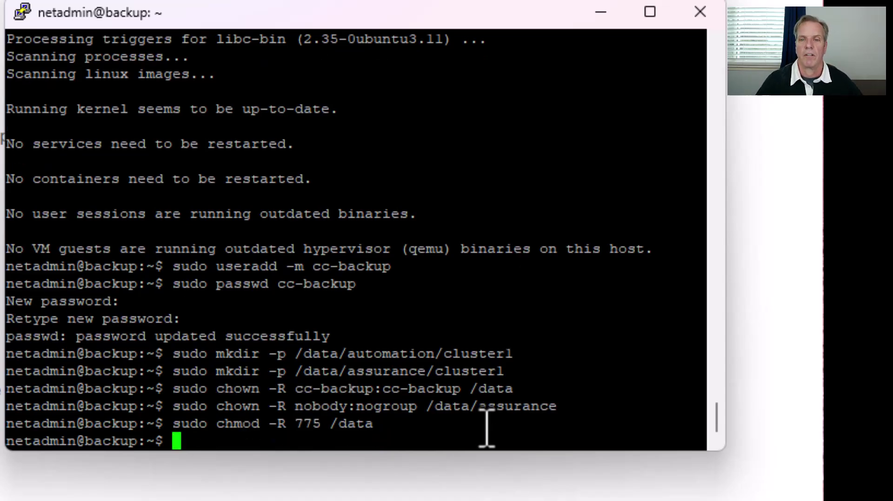
Add '/data/assurance/cluster1 *(rw,sync,no_subtree_check,all_squash)' to /etc/exports in nano
text(sudo )
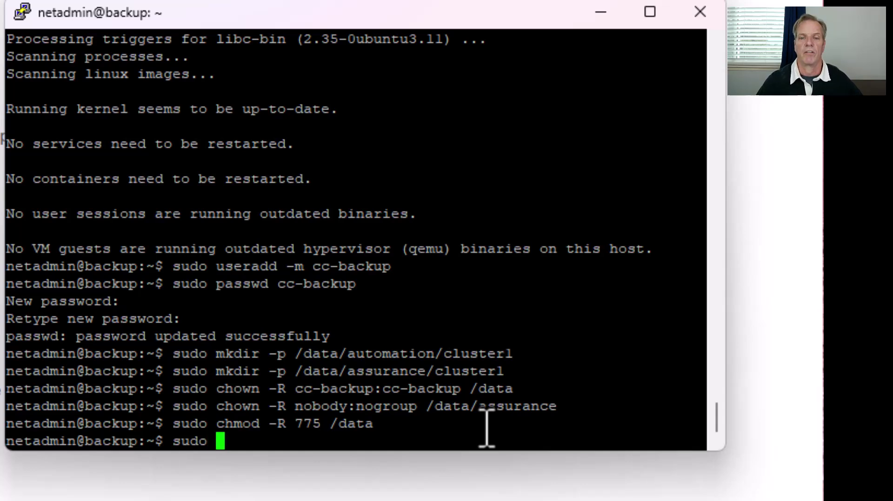
text(nano /)
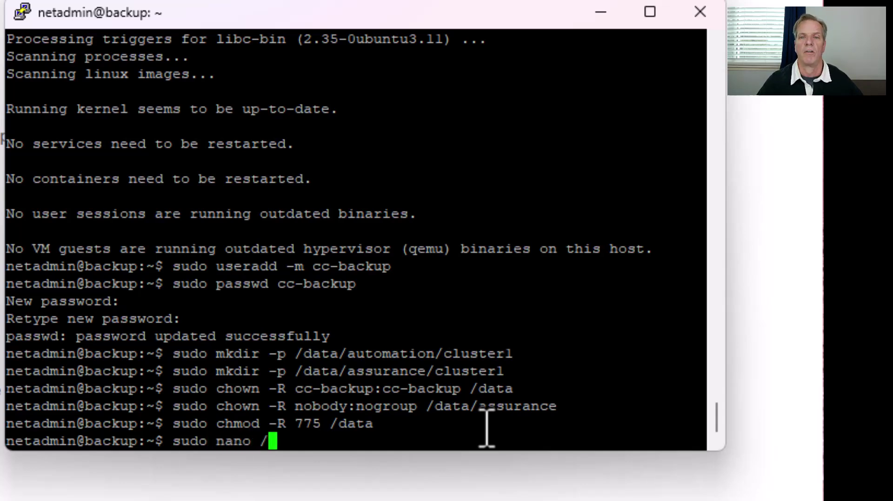
text(etc/)
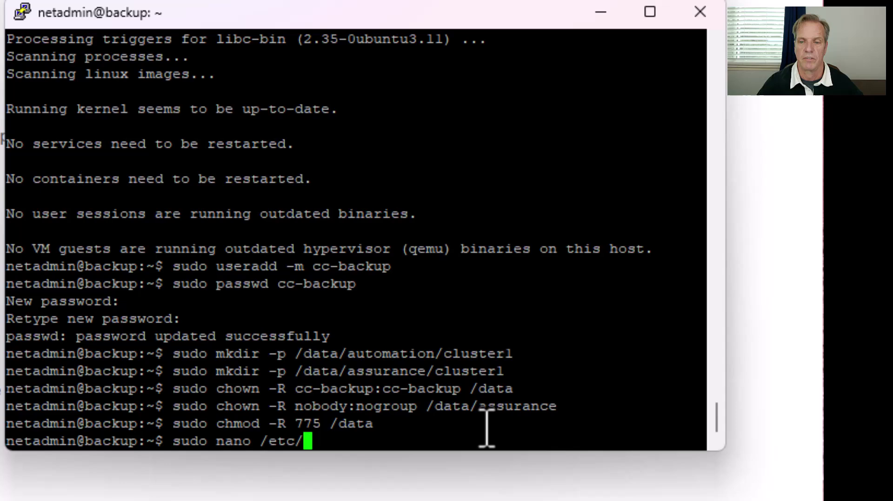
text(exports)
key(Return)
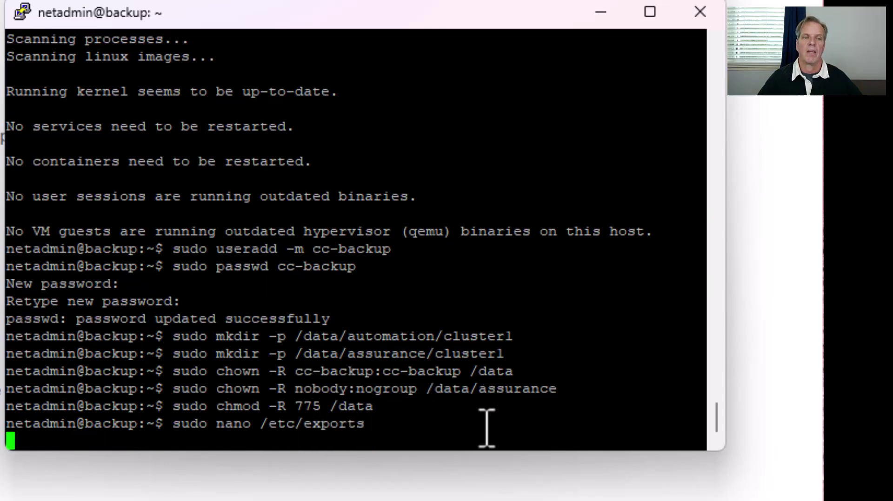
key(Down)
key(Down)
key(Down)
key(Down)
key(Down)
key(Down)
key(Down)
key(Down)
key(Down)
key(Down)
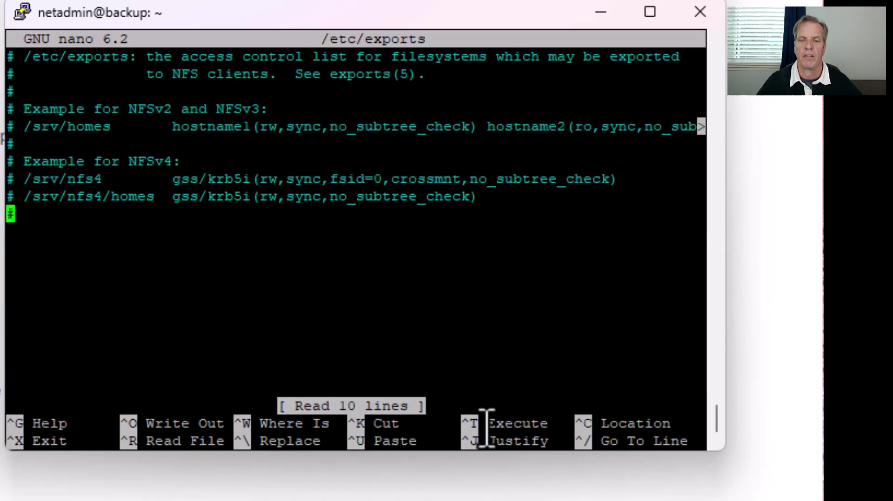
text(/data)
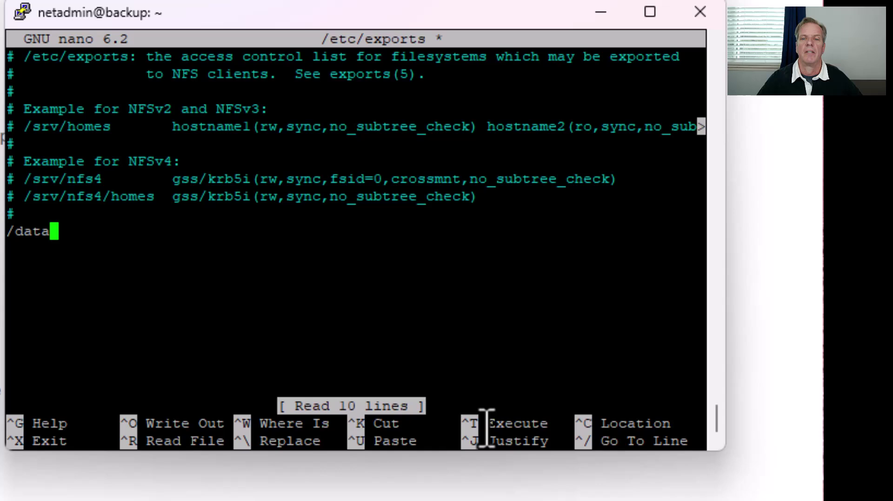
text(/assuranc)
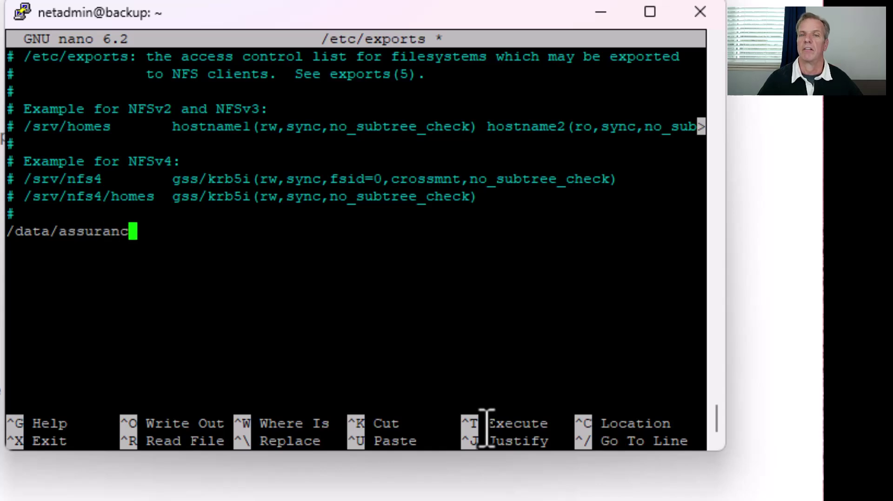
text(e/cluster1 *)
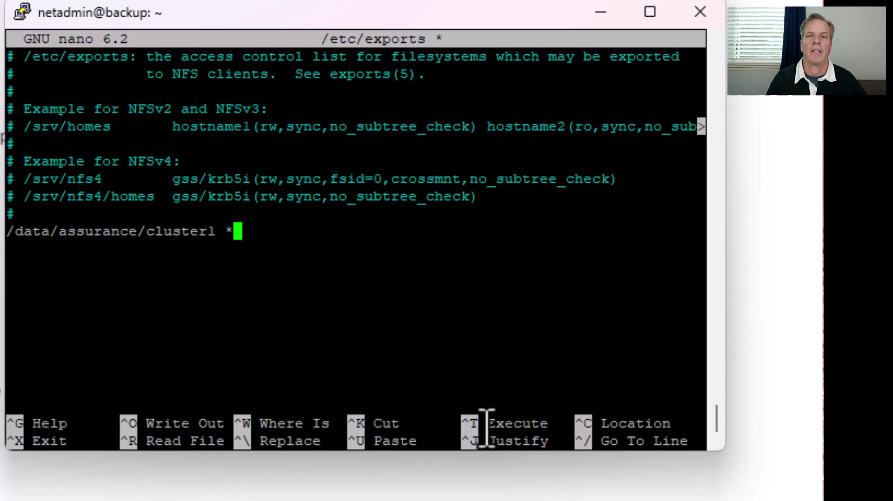
text(()
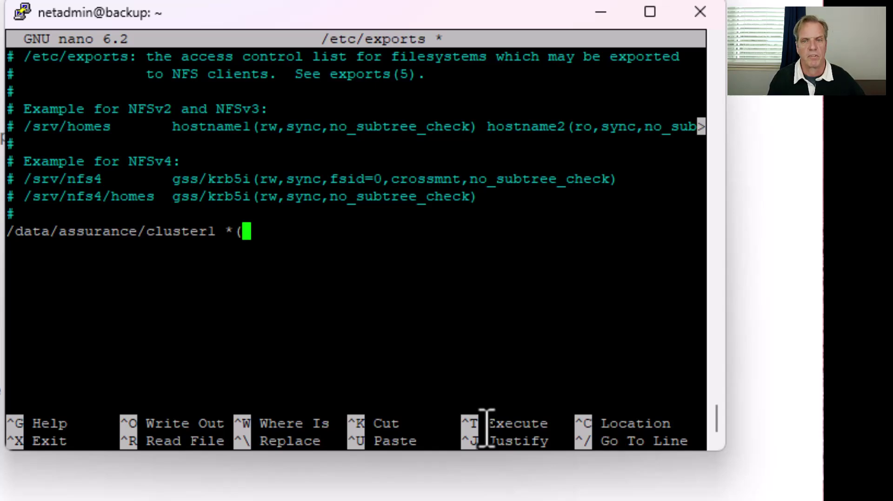
text(rw,)
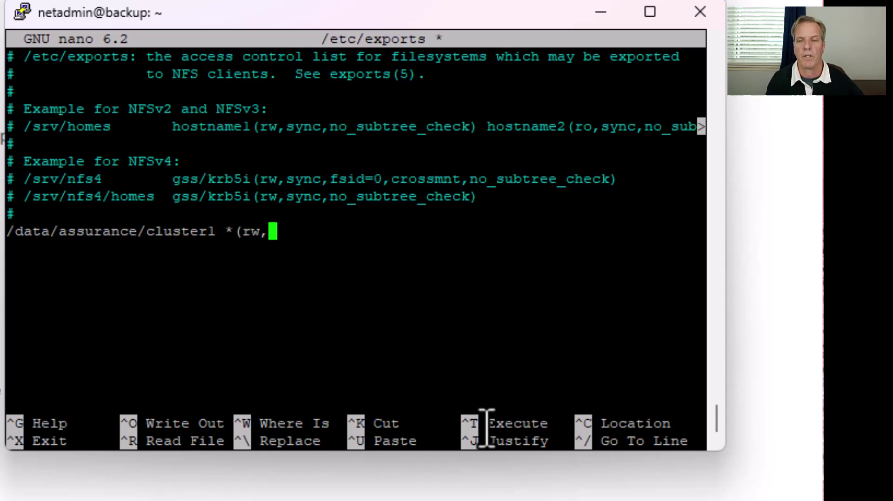
text(sync,)
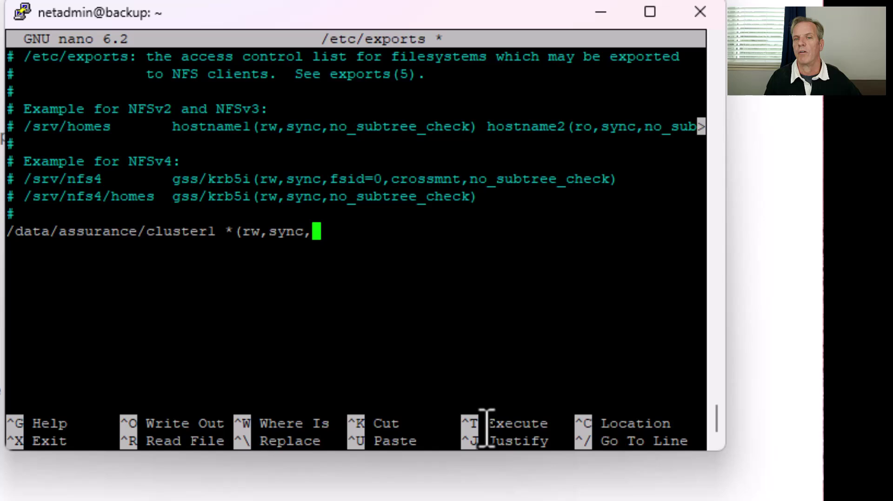
text(no_subt)
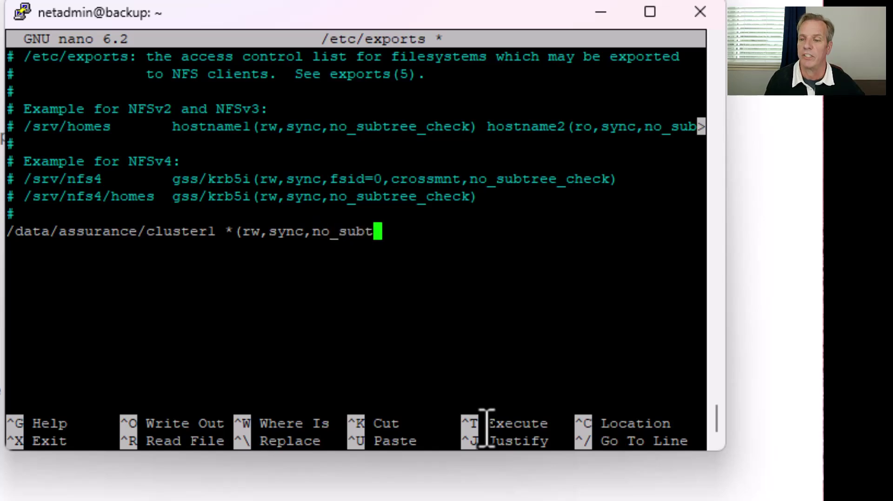
text(ree_check)
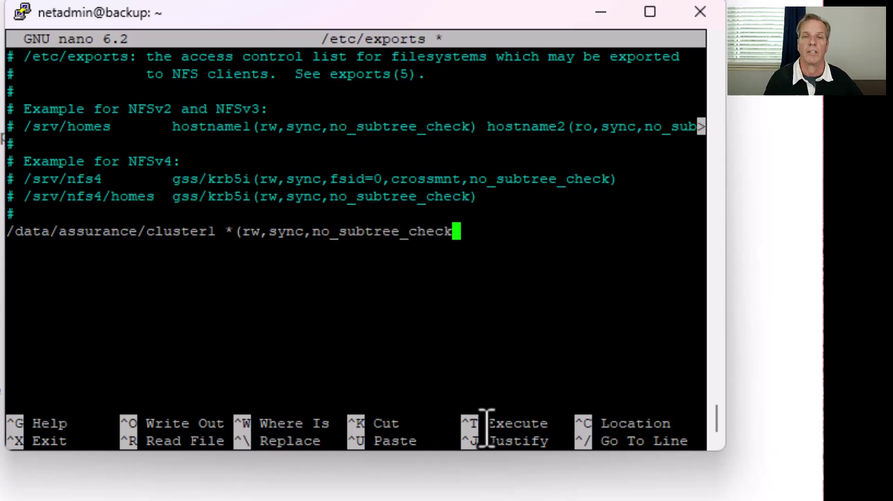
text(,all)
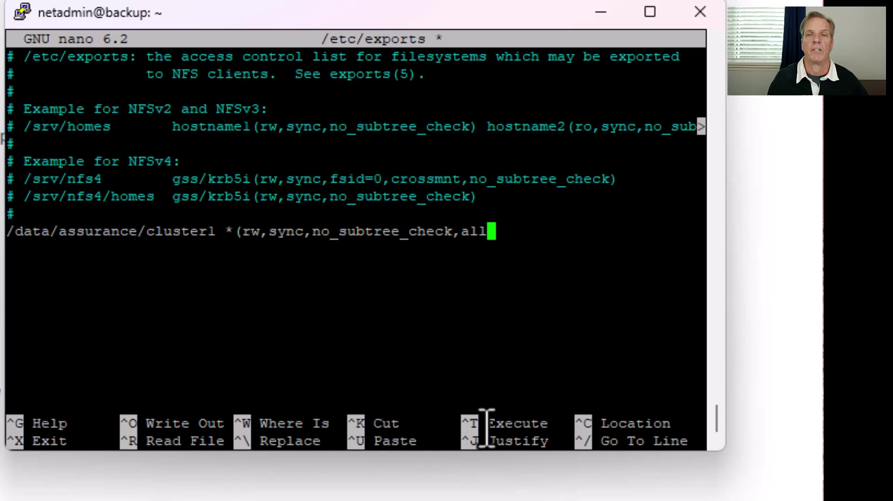
text(_squah)
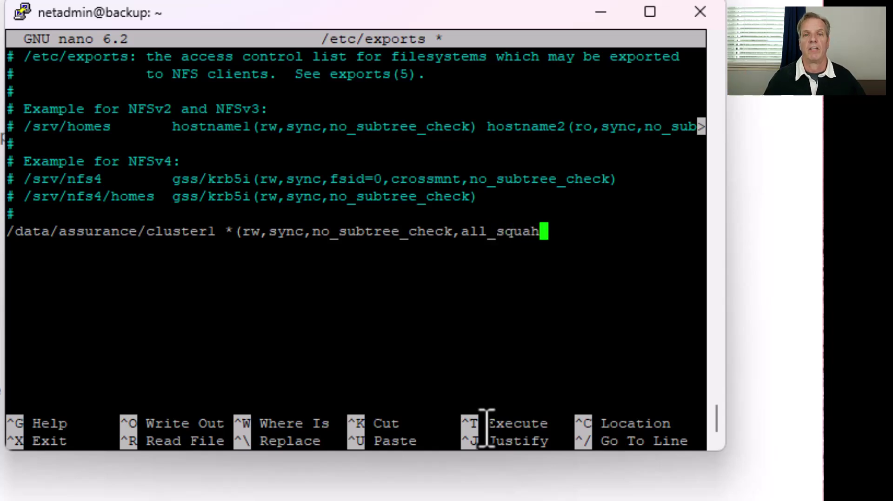
text(s))
key(BackSpace)
key(BackSpace)
key(BackSpace)
text(s)
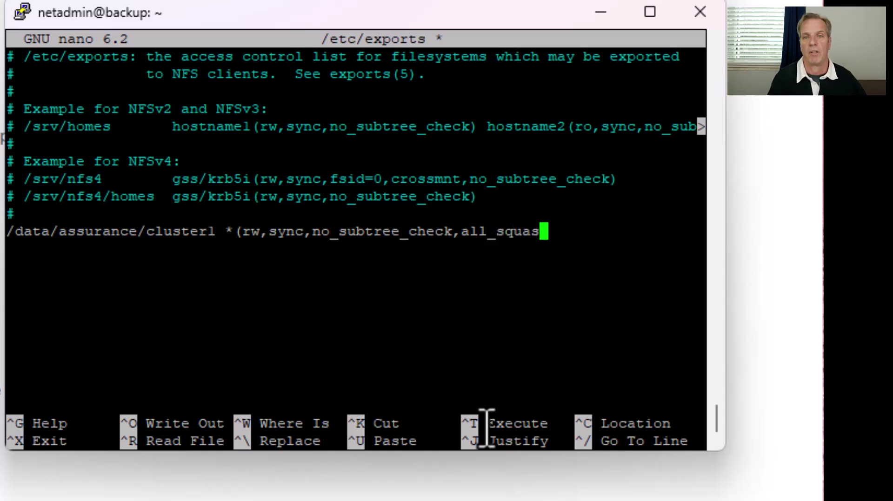
text(h))
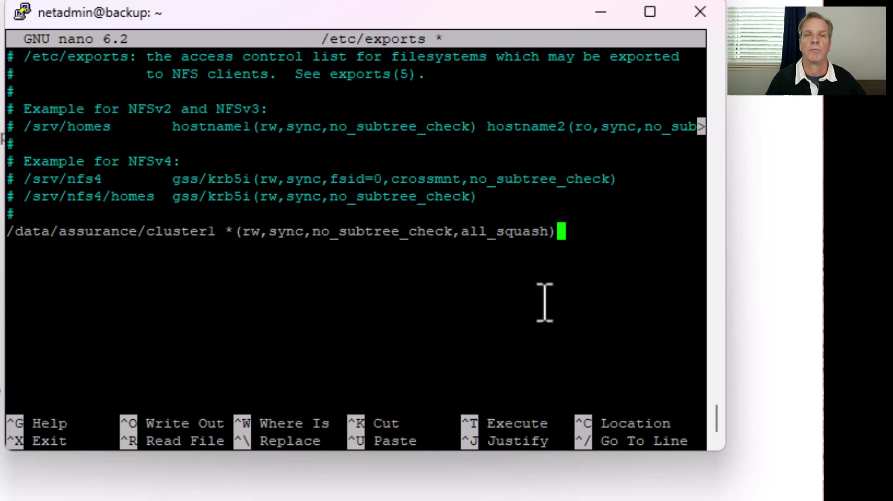
drag(547, 235, 469, 237)
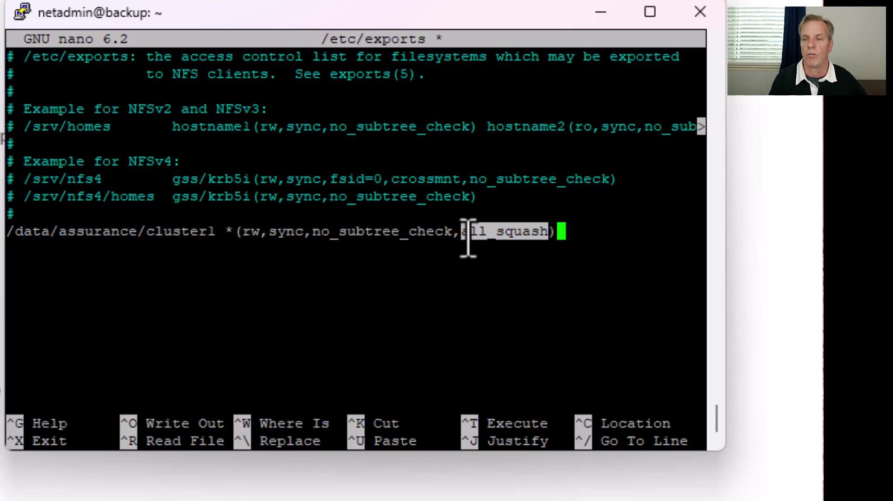
Save /etc/exports and exit nano back to the shell prompt
key(ctrl+x)
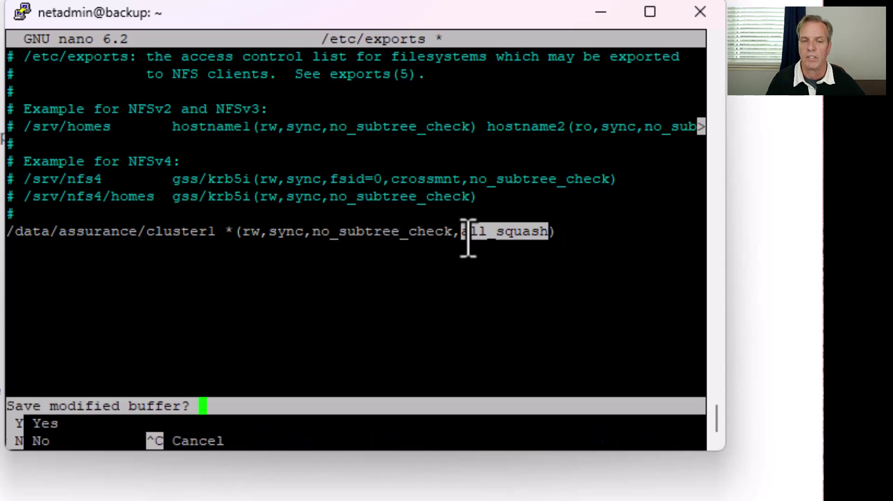
key(y)
key(Return)
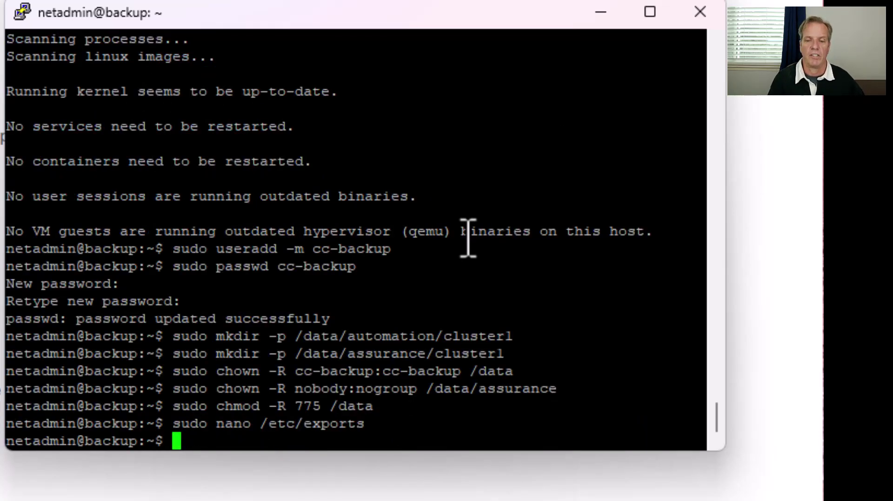
Reload all NFS exports with 'sudo exportfs -a' and start the nfs-server service
text(suod)
key(BackSpace)
key(BackSpace)
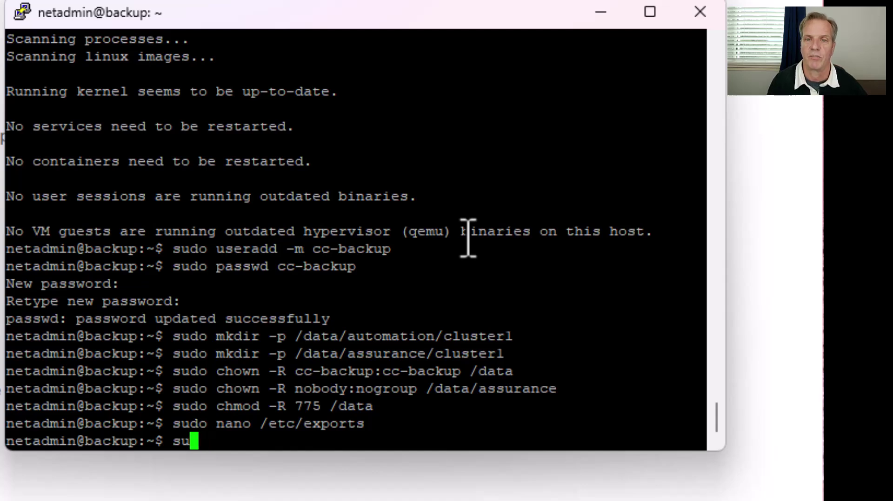
text(do )
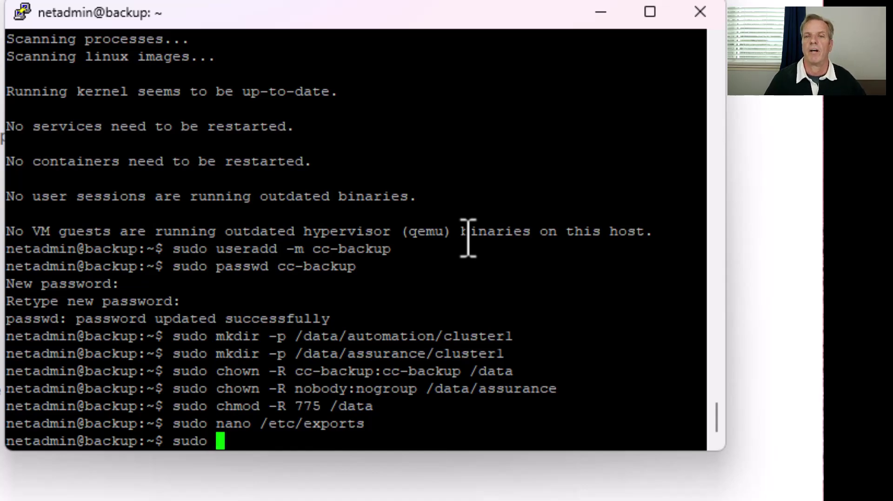
text(ex)
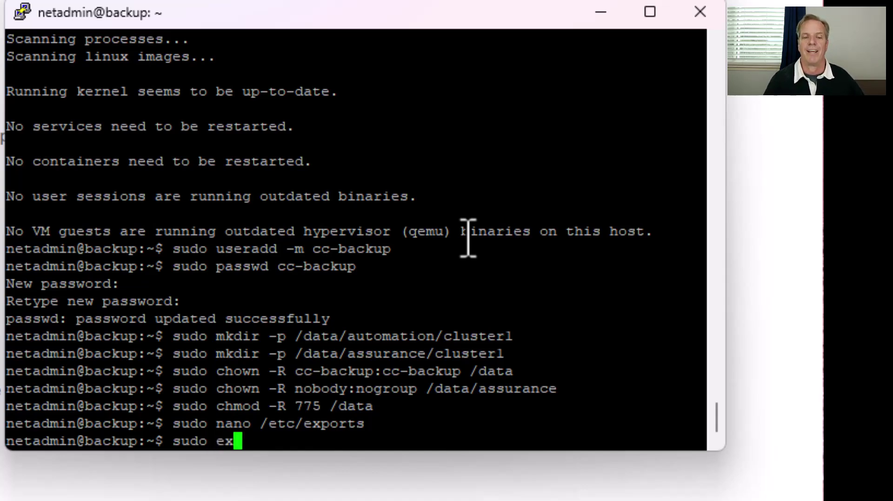
text(portfs -a)
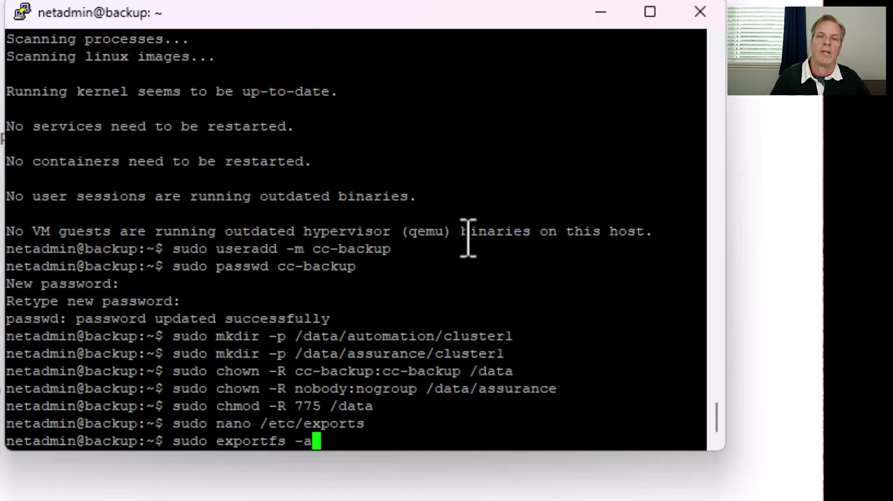
key(Return)
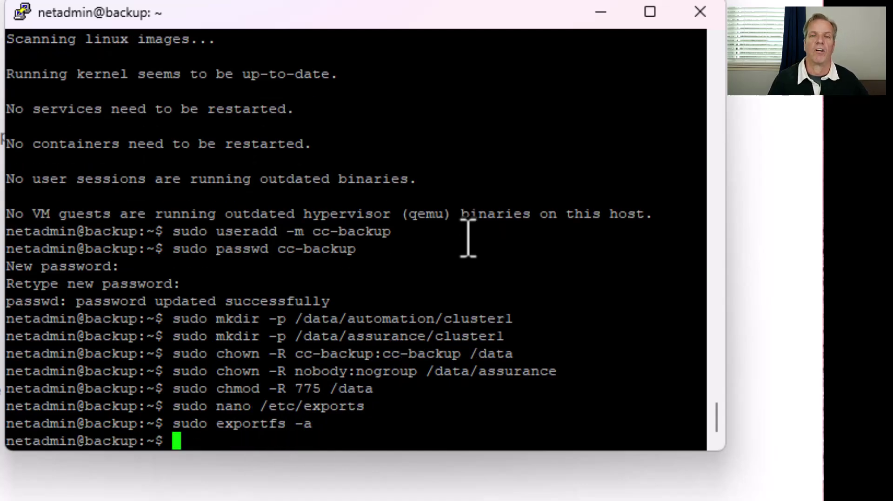
text(sudo )
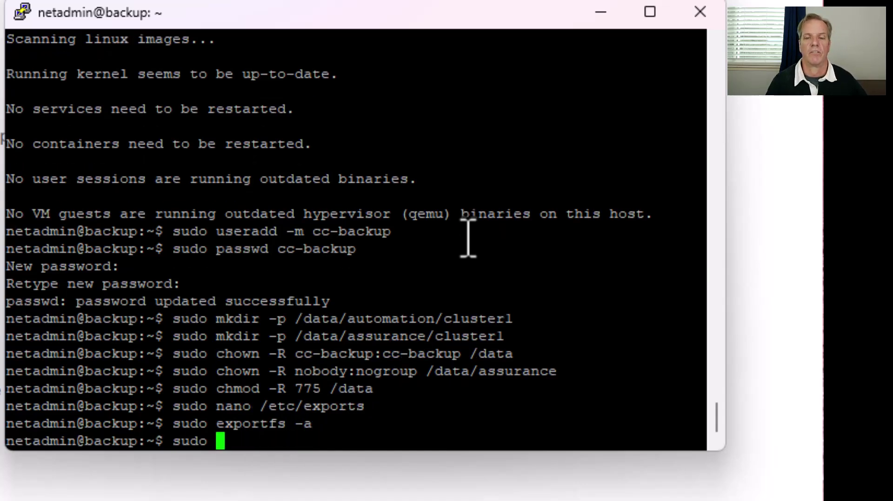
text(systemctl)
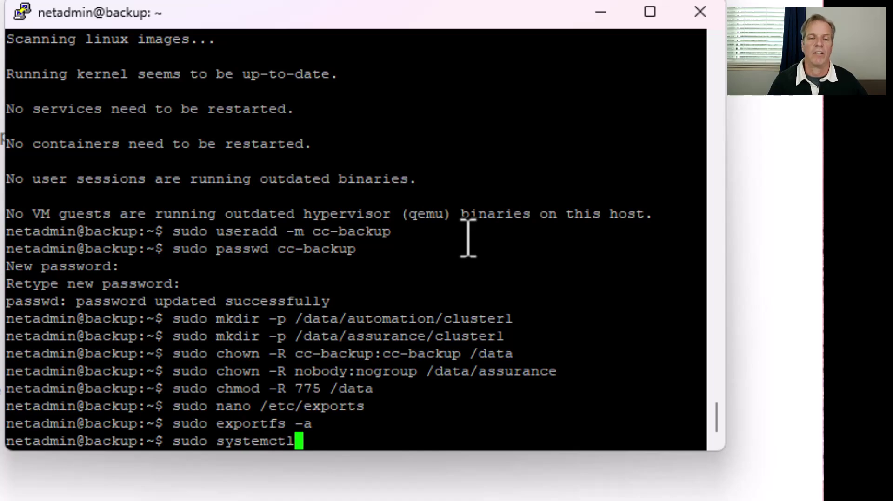
text( start n)
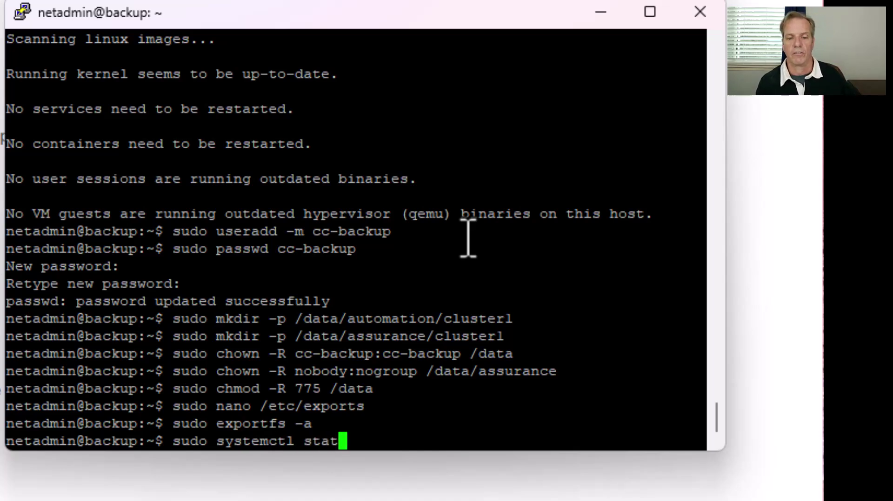
text(fs-server)
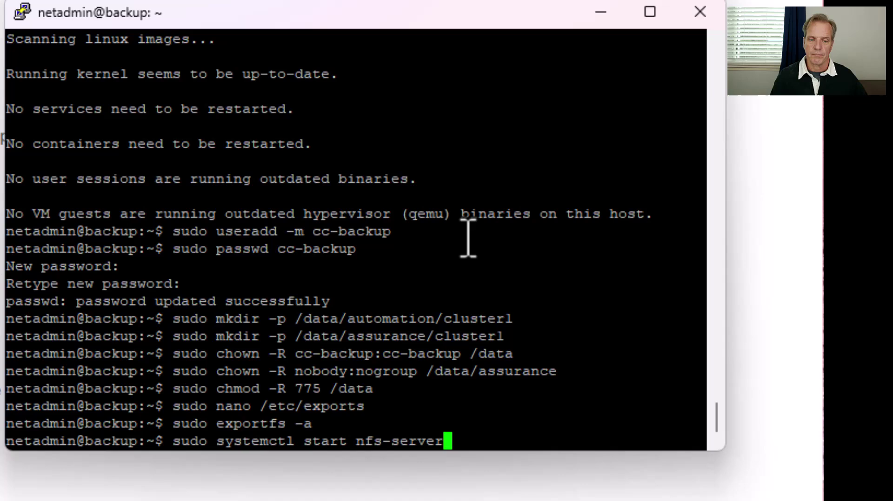
key(Return)
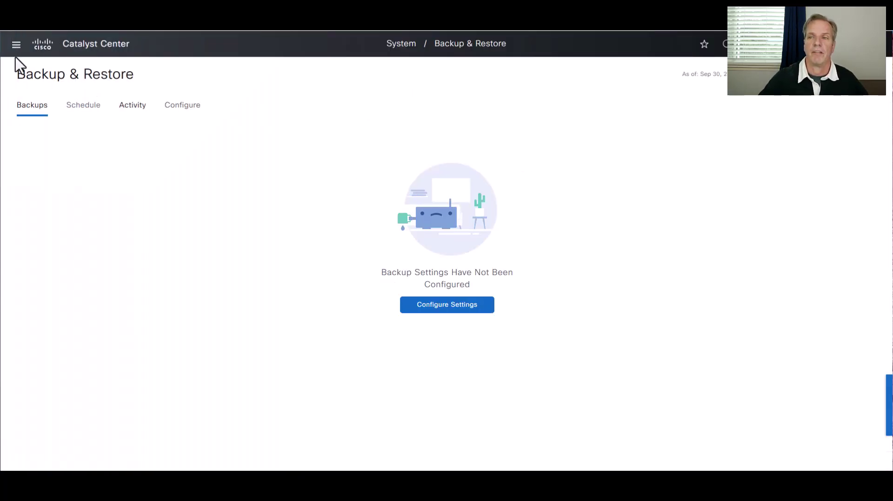
Go through the main menu's System section to the Backup & Restore page
click(16, 44)
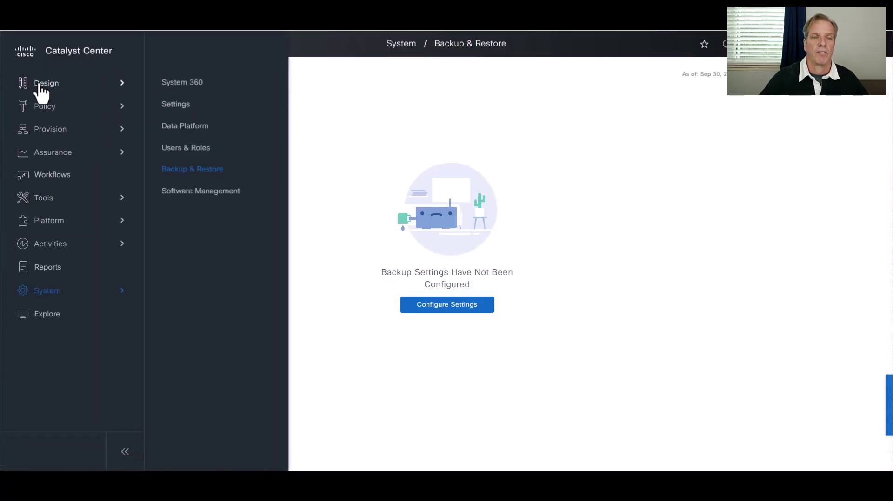
click(191, 170)
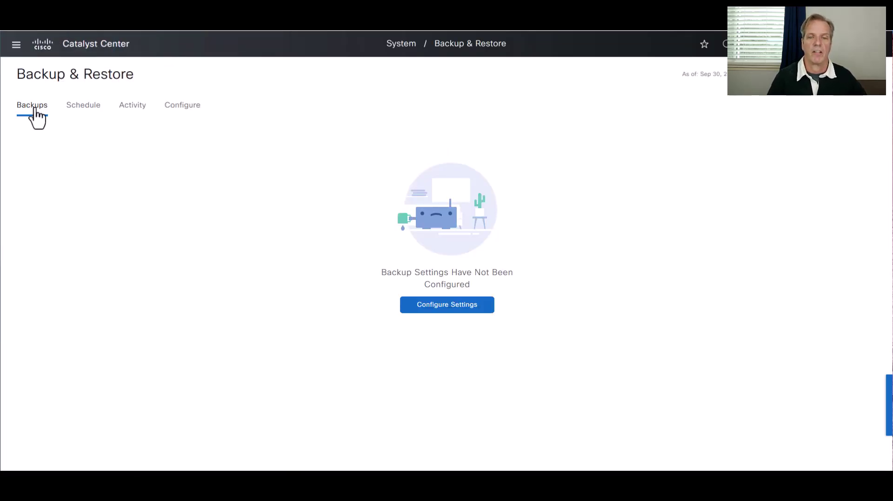
In backup configuration, enter remote SSH host 10.0.0.39 with port 22
click(85, 108)
click(131, 107)
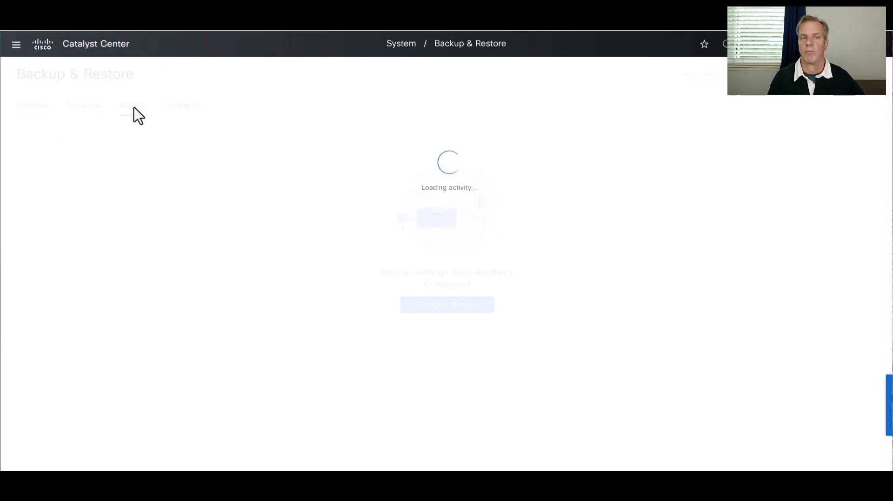
click(186, 107)
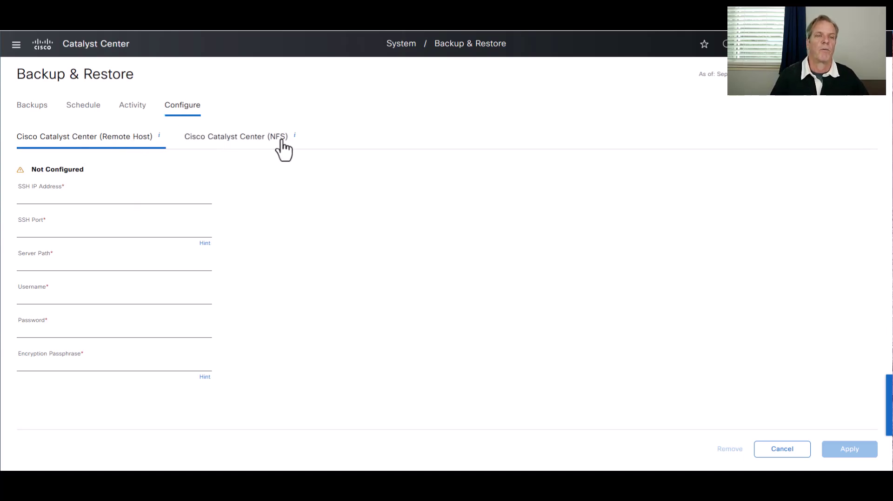
click(78, 200)
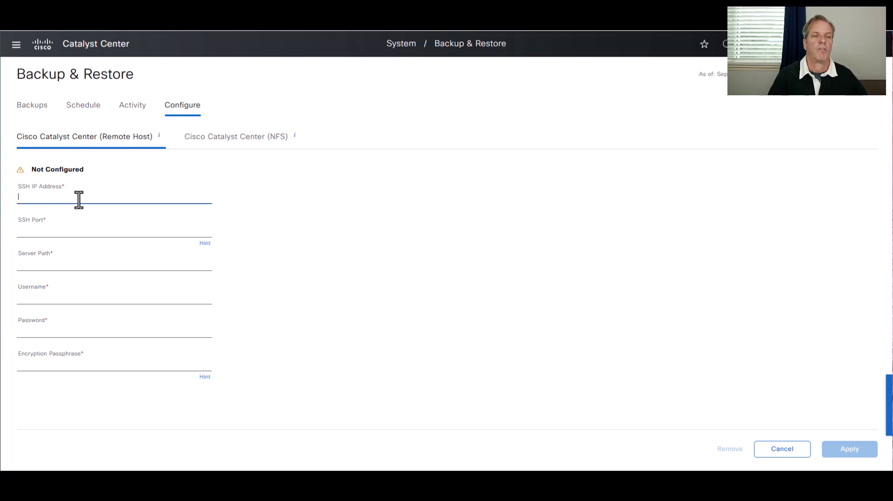
text(10.0.0.)
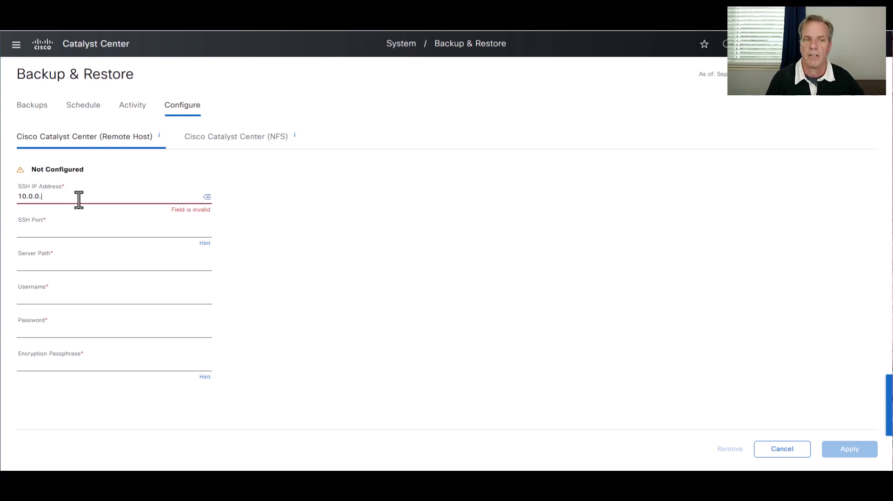
text(39)
key(Tab)
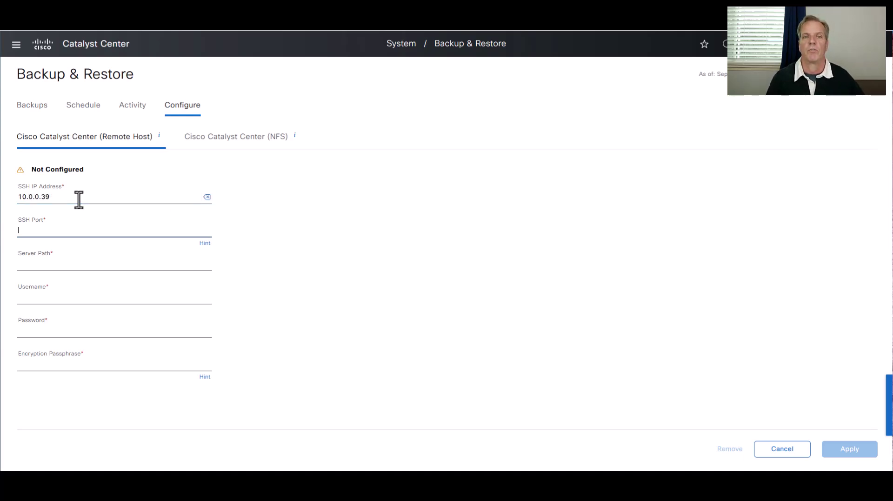
text(22)
key(Tab)
key(Tab)
key(Tab)
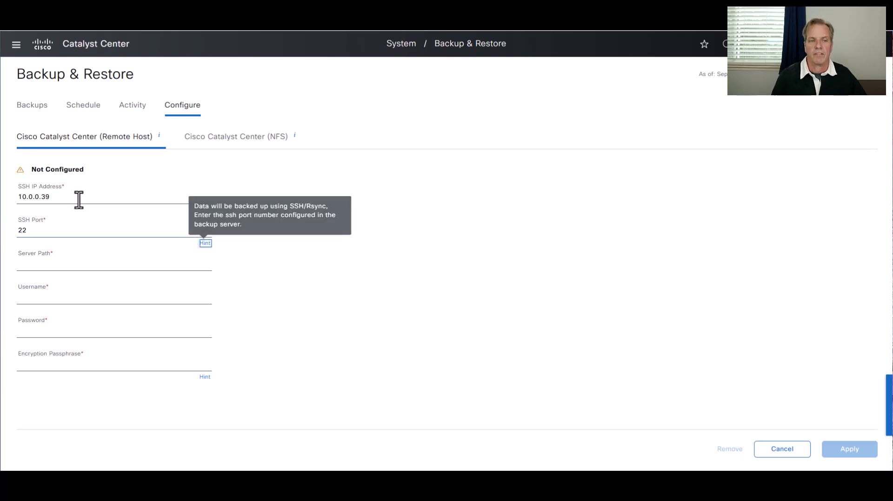
Set server path /data/automation/cluster1, the backup username, password and encryption passphrase, then apply
text(/data/)
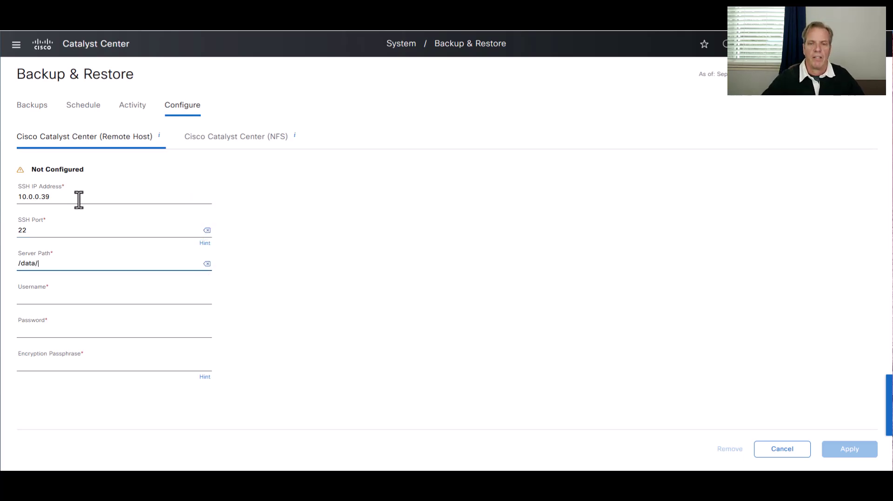
text(auoomation)
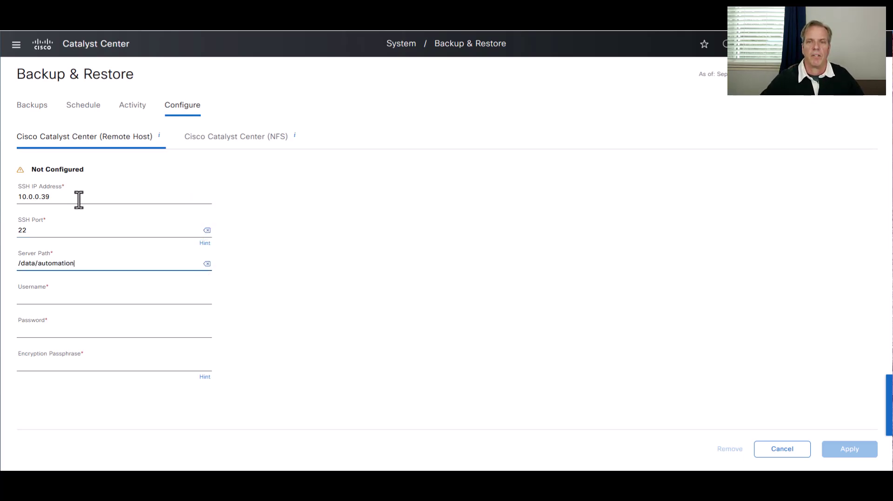
text(/clsuter)
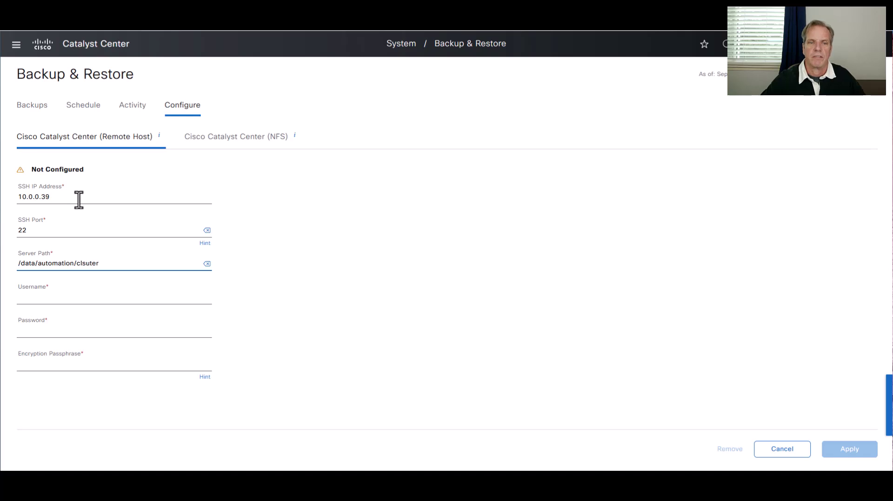
key(BackSpace)
key(BackSpace)
text(user)
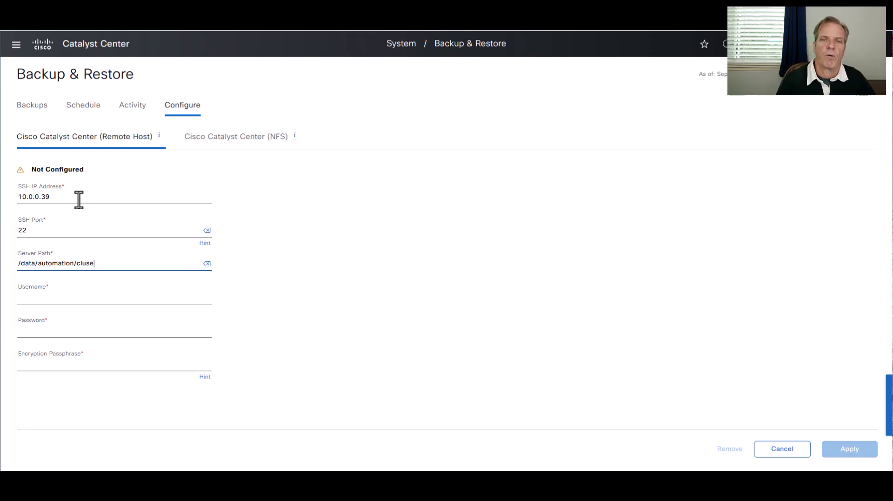
key(Tab)
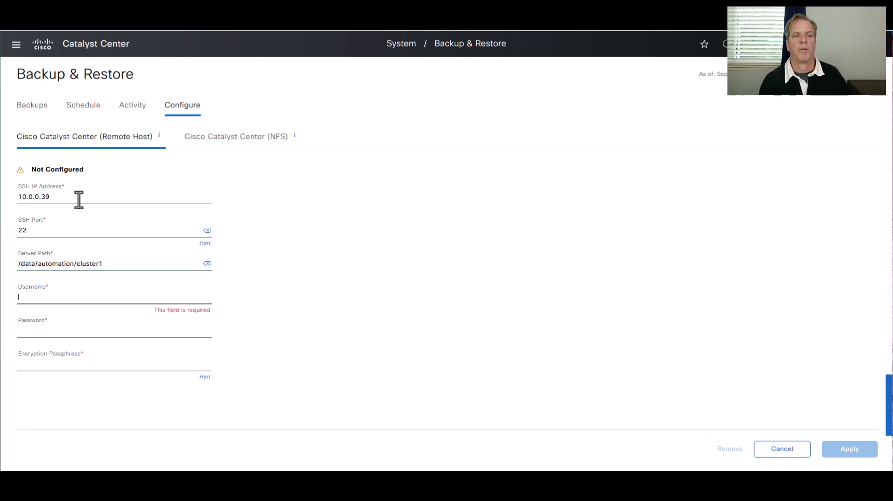
text(cc-bc)
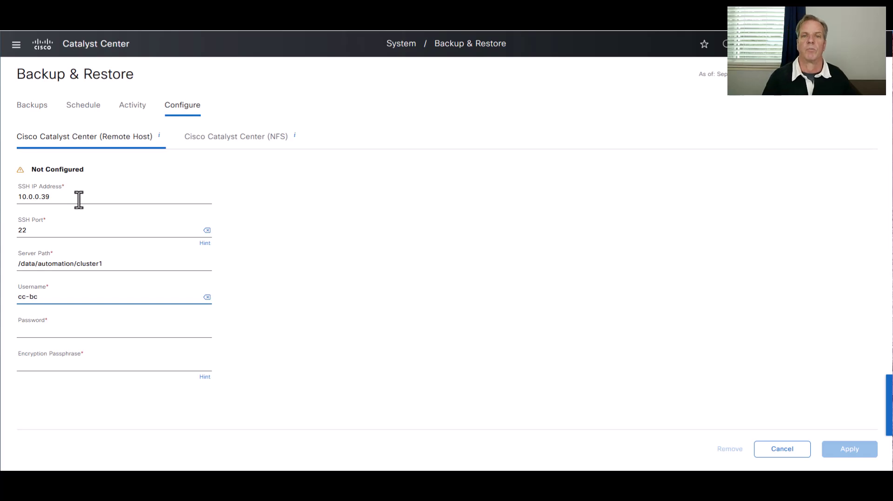
text(cup)
key(BackSpace)
key(BackSpace)
text(kup)
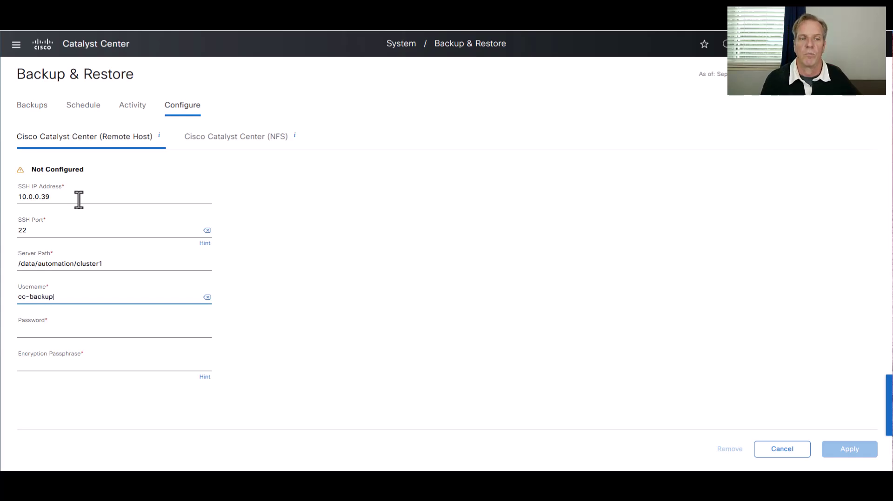
key(Tab)
text(c)
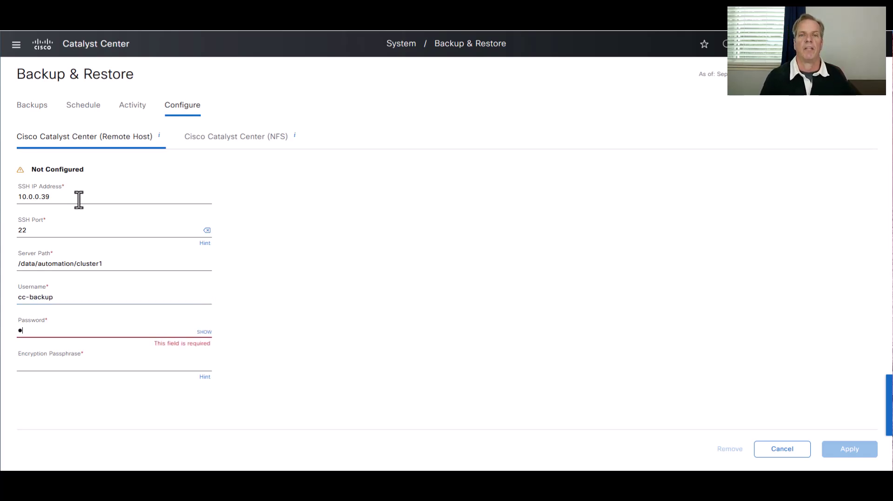
text(isc)
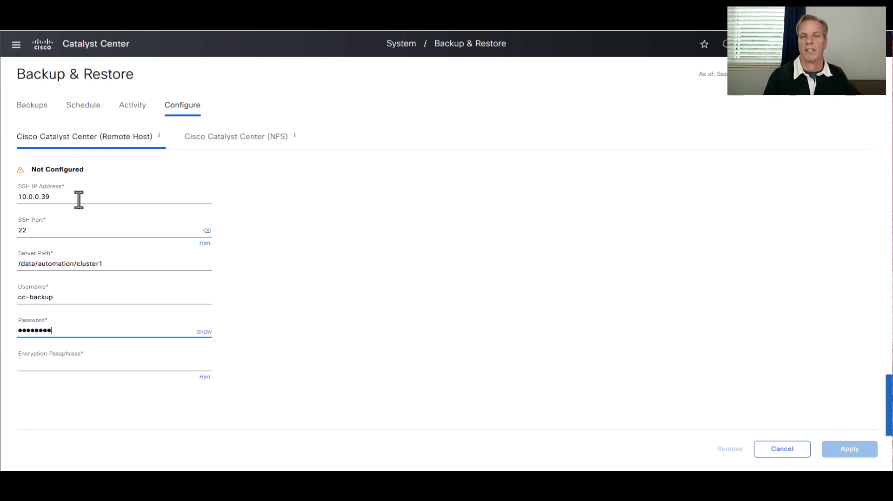
key(Tab)
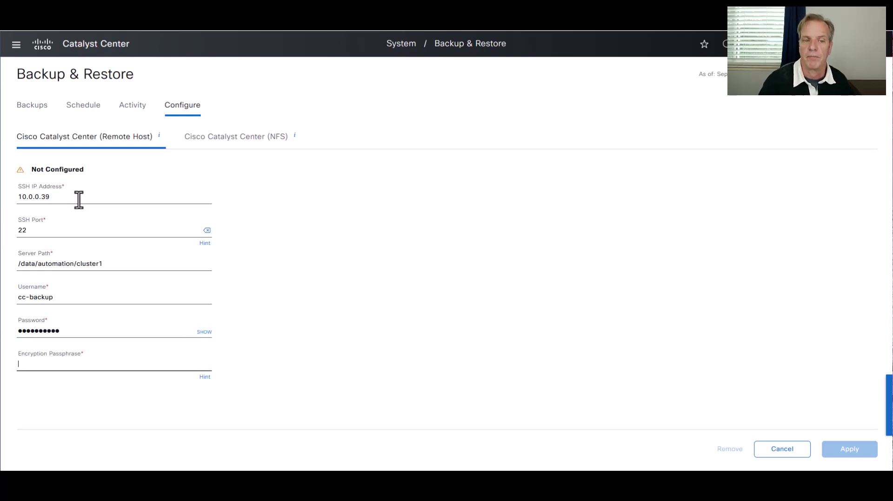
text(c)
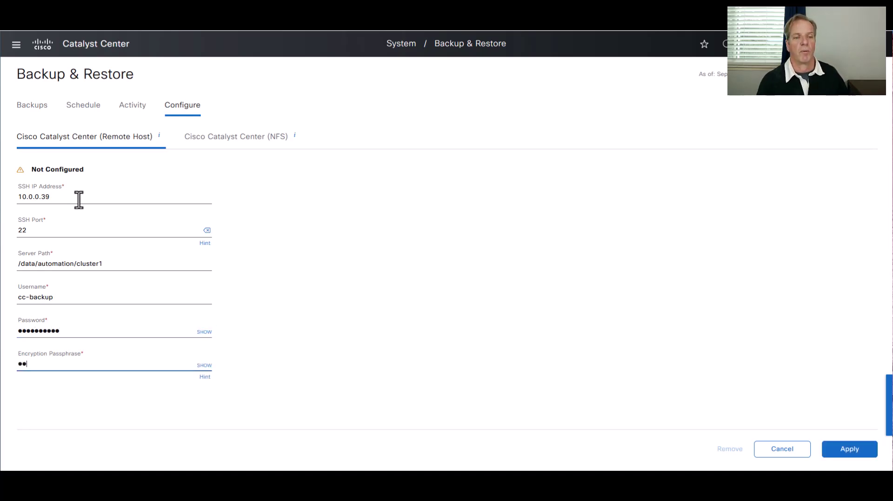
text(isco1234)
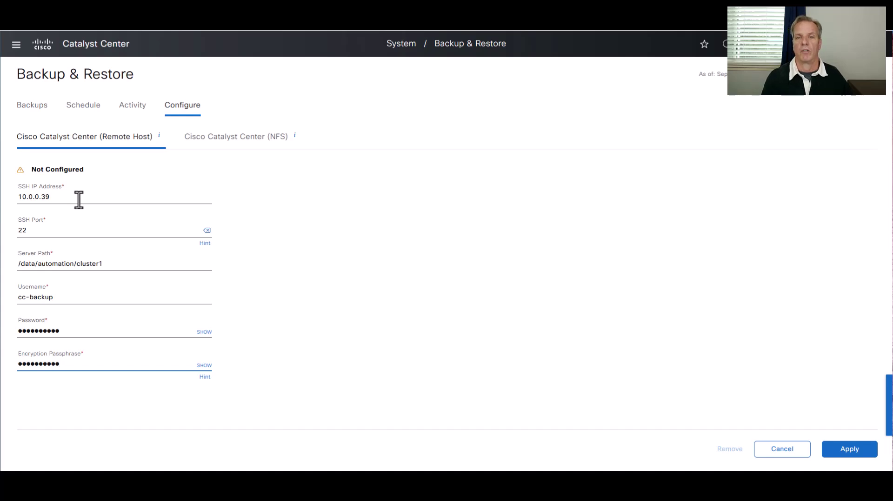
click(850, 452)
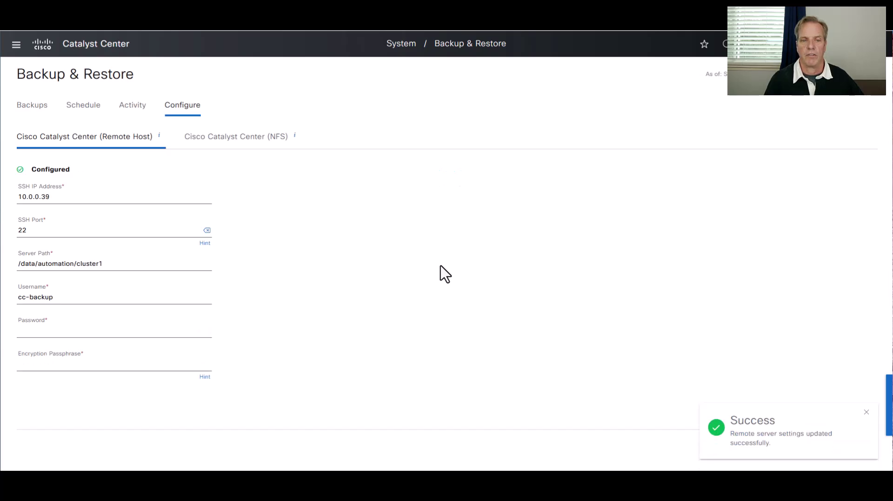
On the NFS target, enter host 10.0.0.39 and start the server path /data/assurance/cluster1
click(240, 148)
click(113, 201)
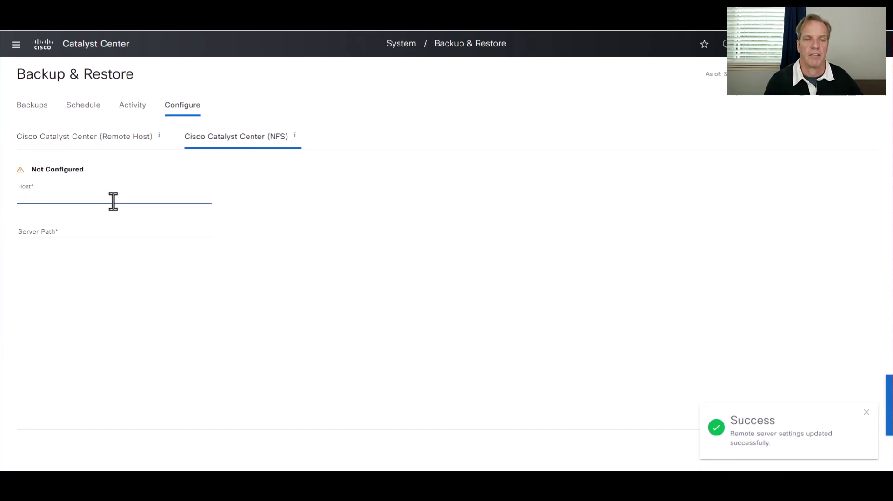
text(10.0.0.39)
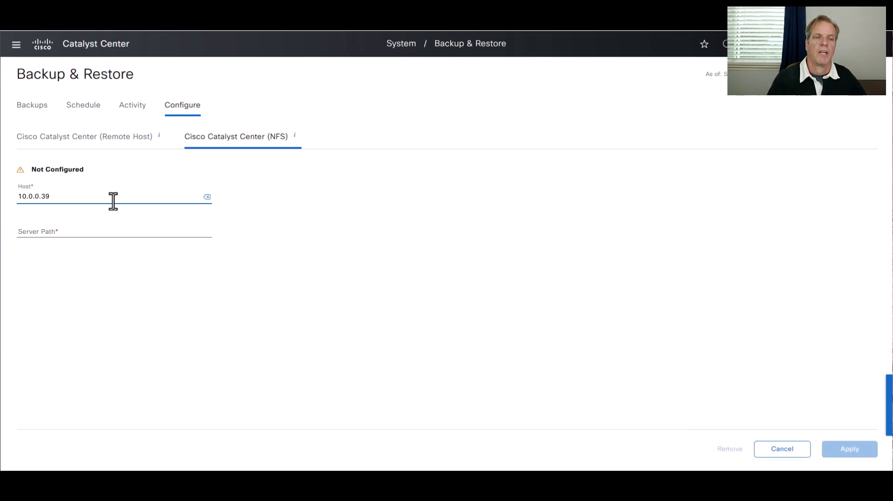
key(Tab)
text(/)
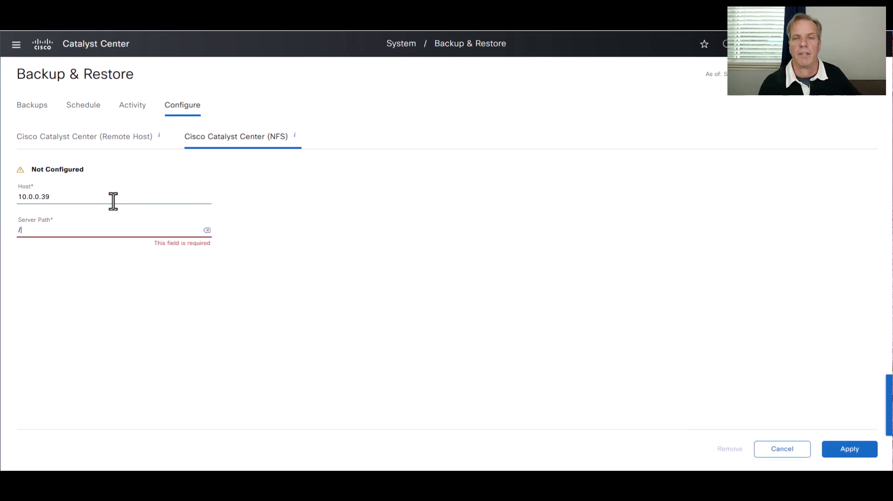
text(data/assuran)
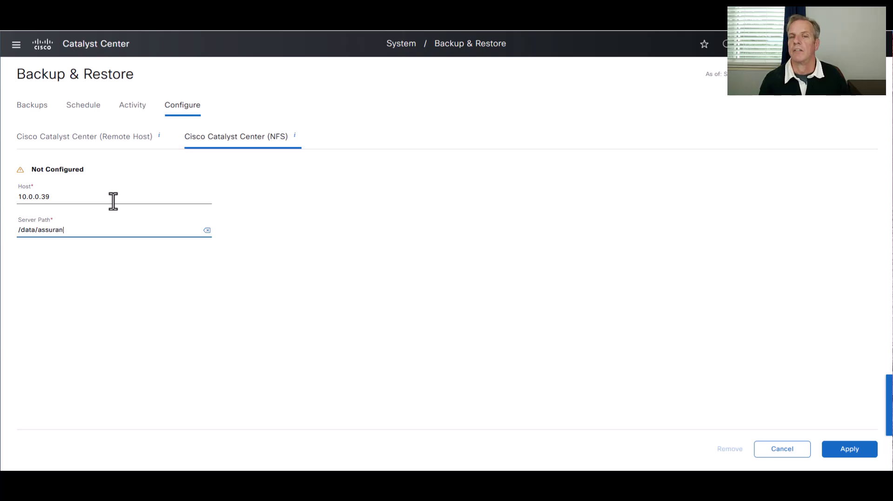
text(ce/c)
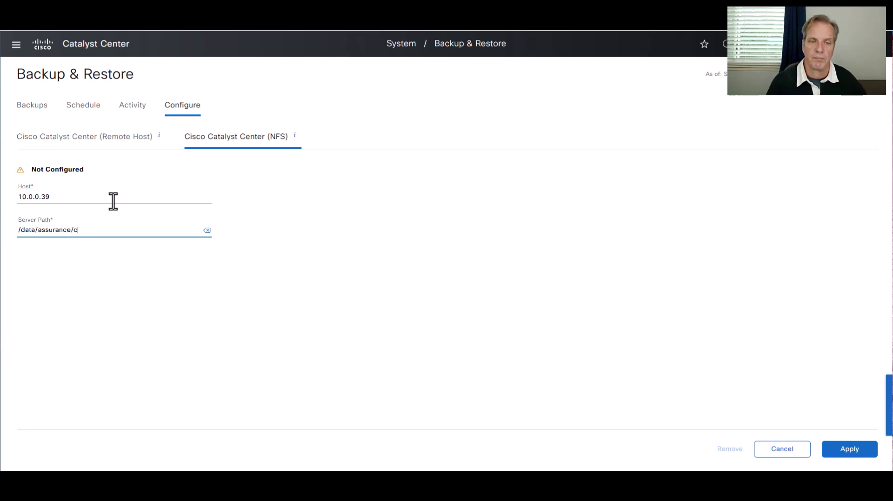
text(luster1)
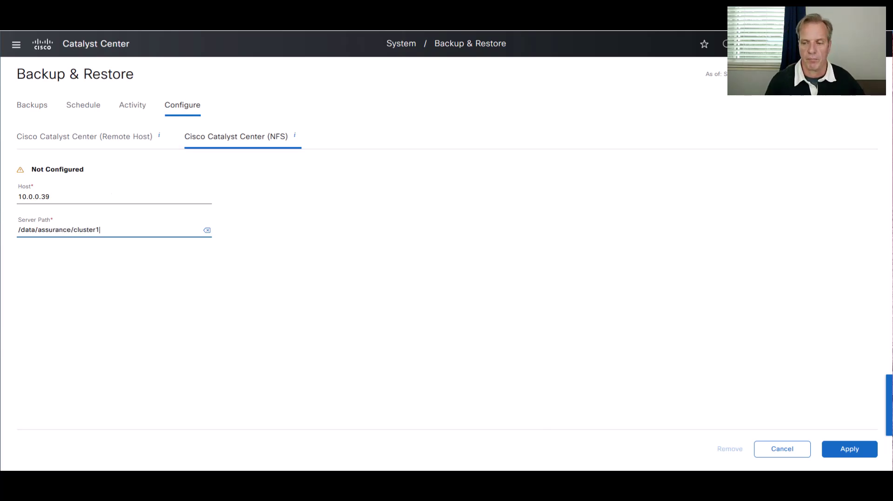
Apply the NFS target settings, then review the unhealthy elasticsearch service details from the warning banner
click(851, 447)
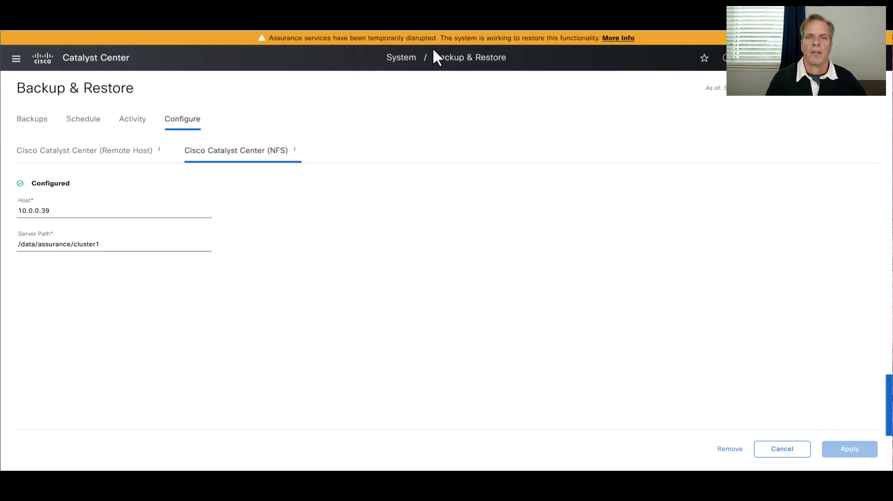
click(621, 39)
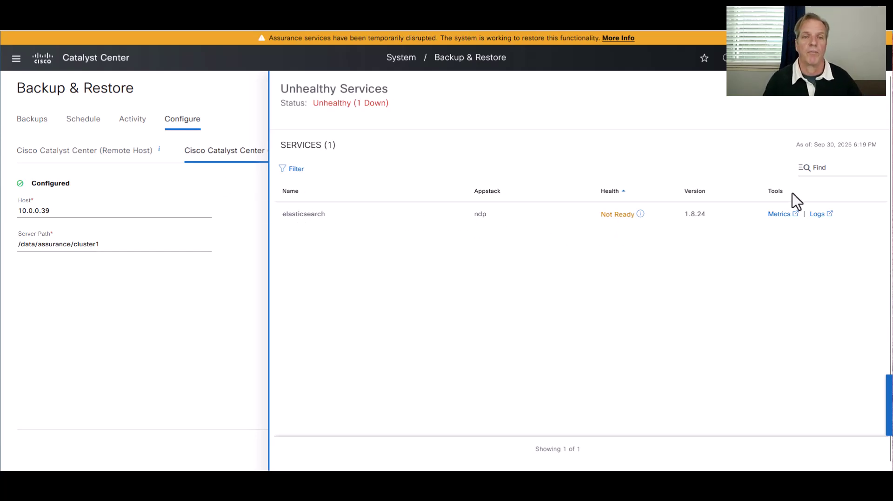
click(877, 89)
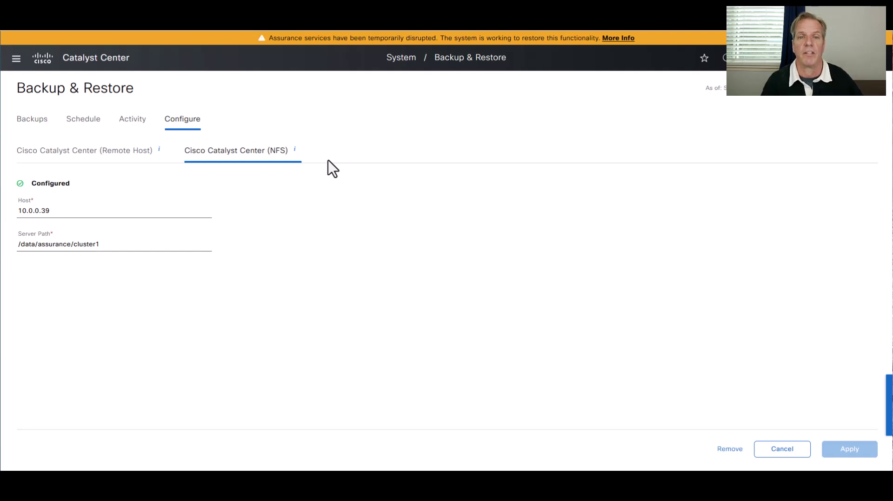
click(618, 38)
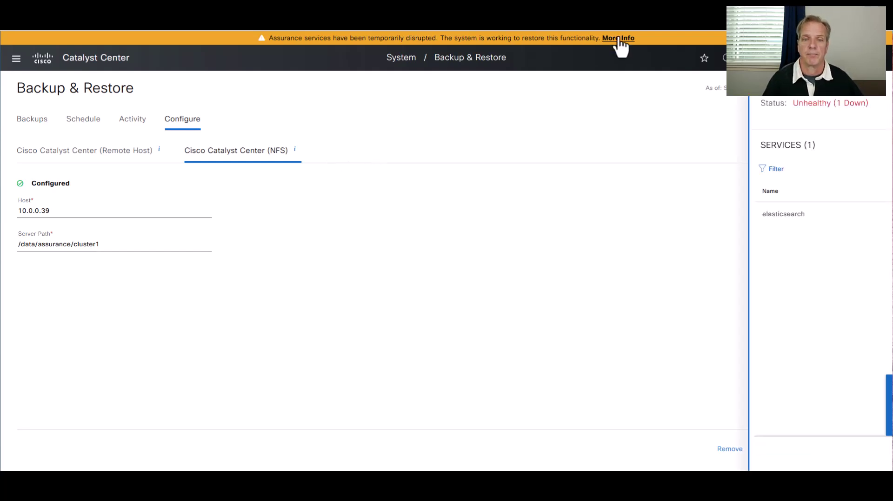
click(877, 91)
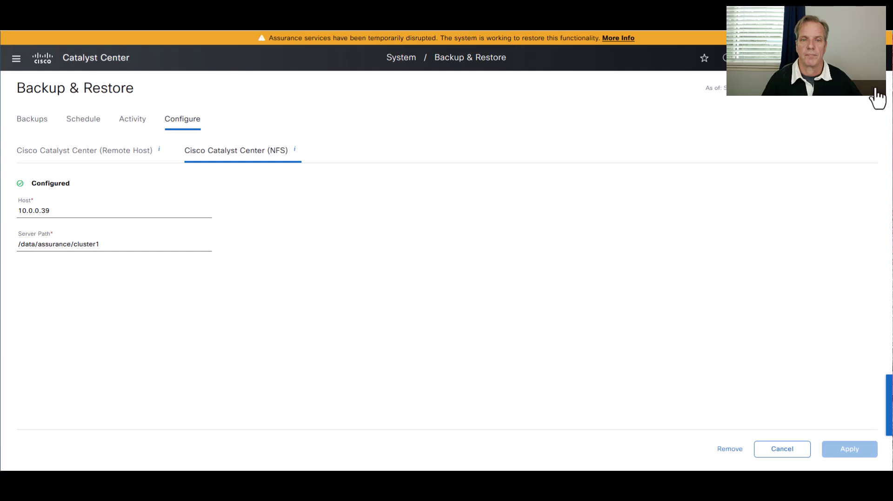
Start a new backup named 'initial', run now, covering all Catalyst Center data
click(21, 107)
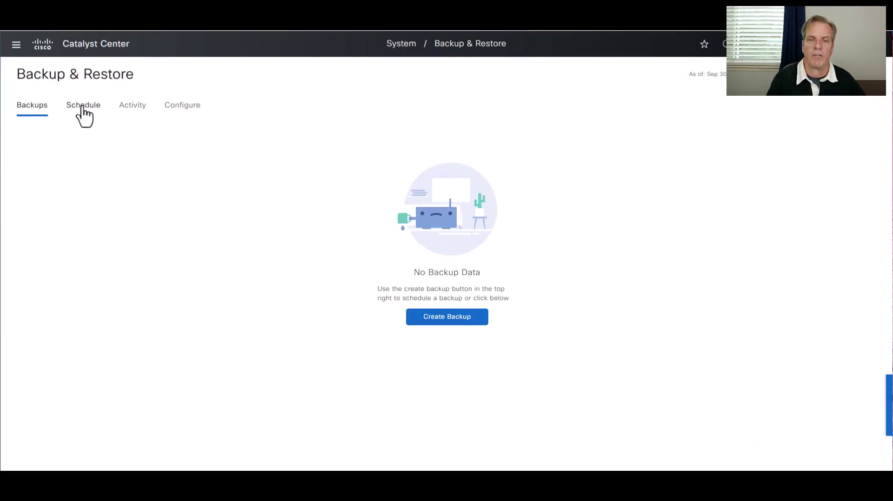
click(82, 107)
click(23, 110)
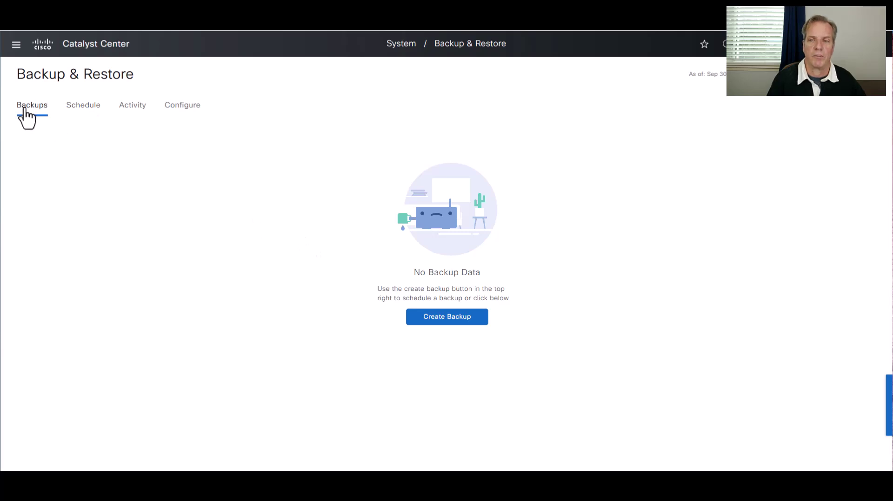
click(832, 75)
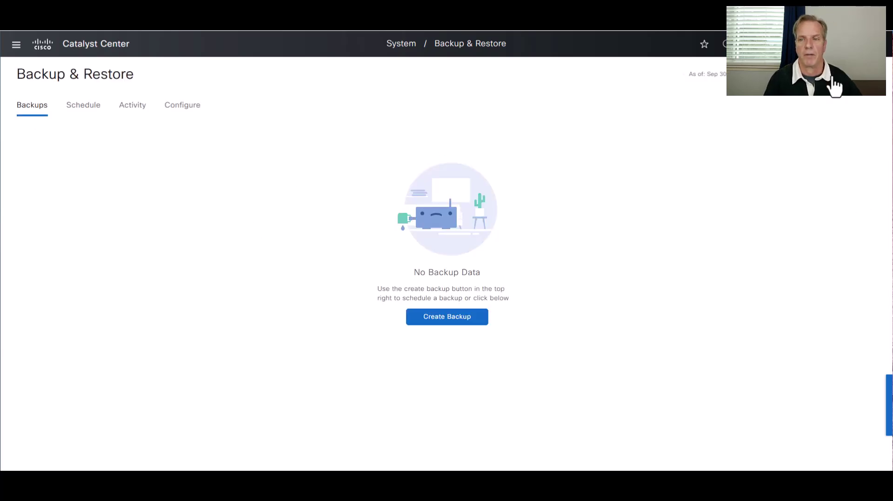
click(687, 132)
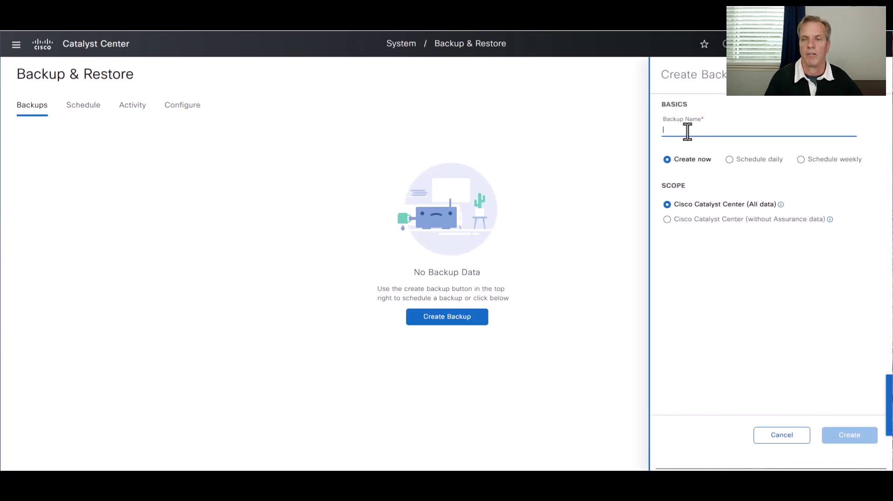
text(initial)
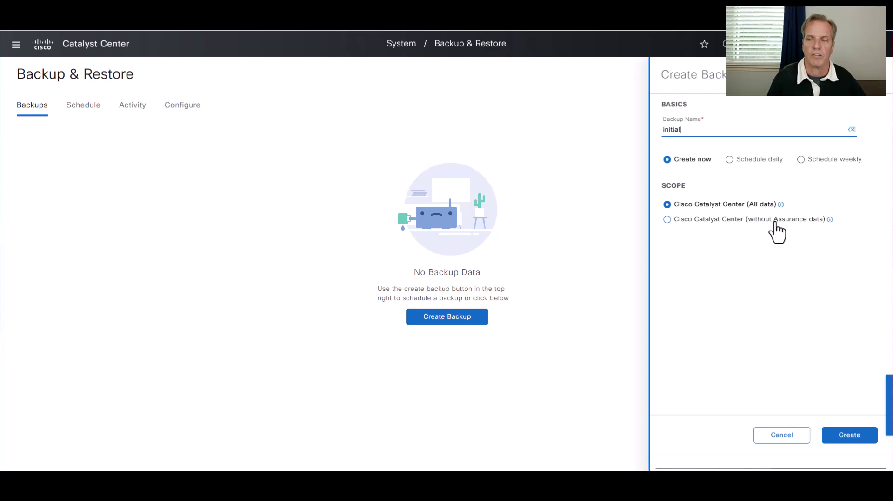
Create the 'initial' backup so it runs immediately
click(849, 436)
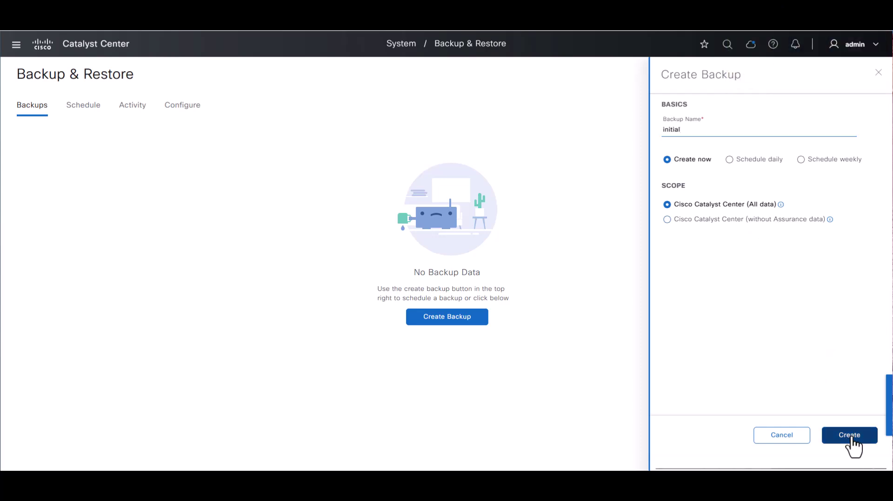